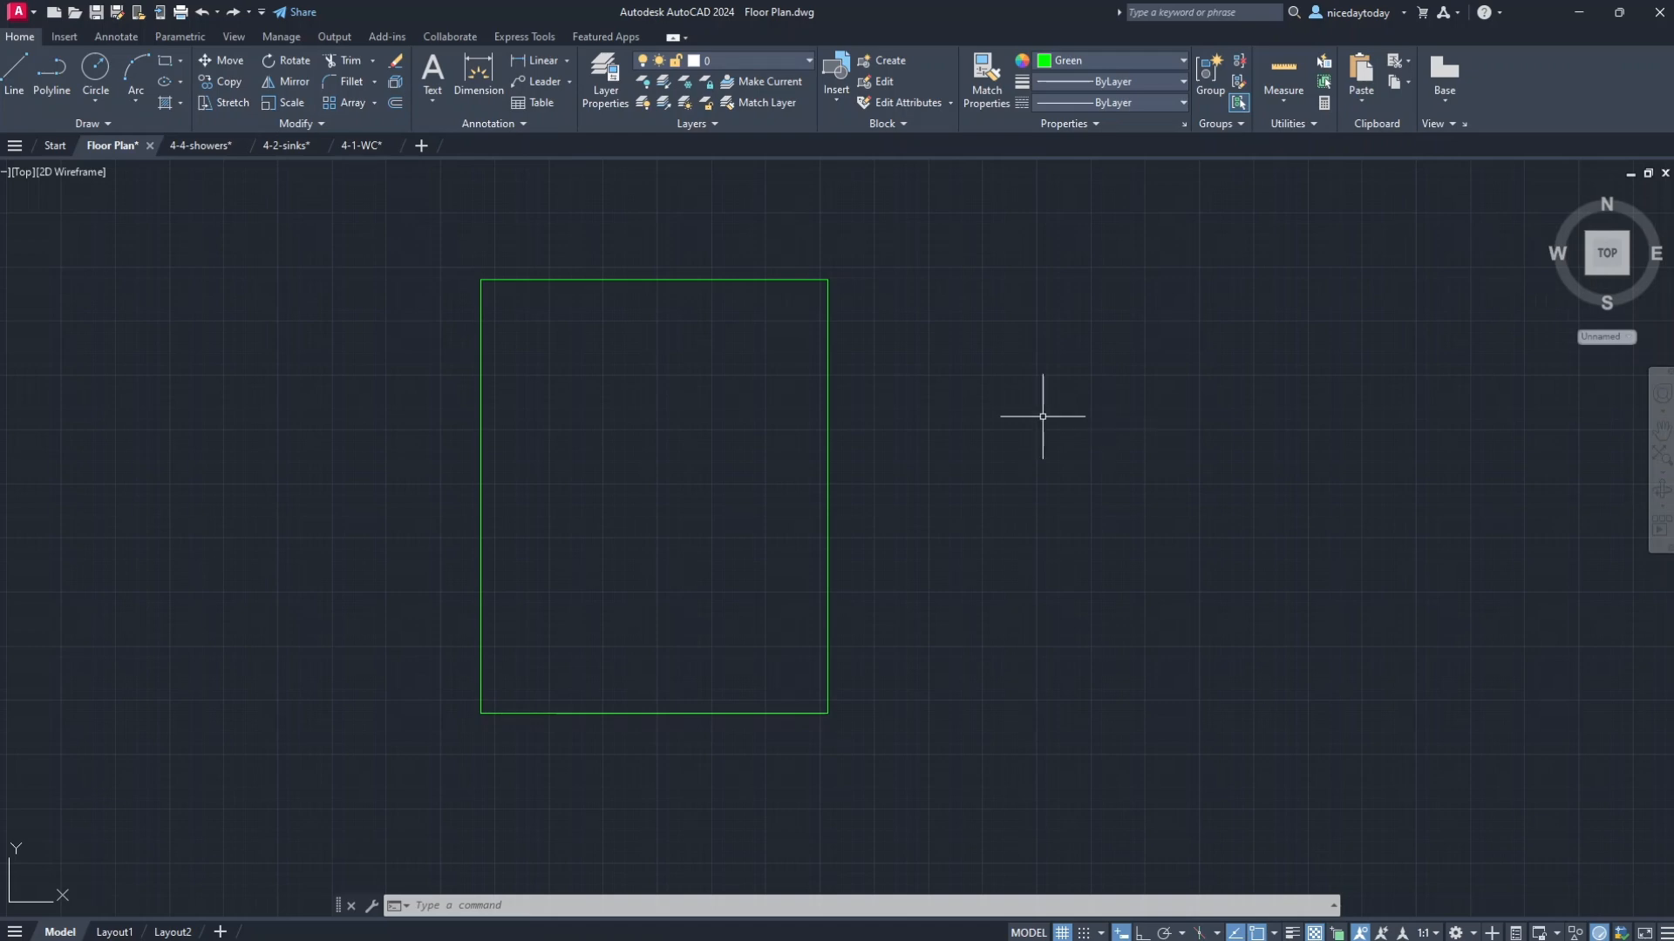
Look through the open 4-4-showers, 4-2-sinks and 4-1-WC drawings and return to the Floor Plan drawing
left_click(208, 150)
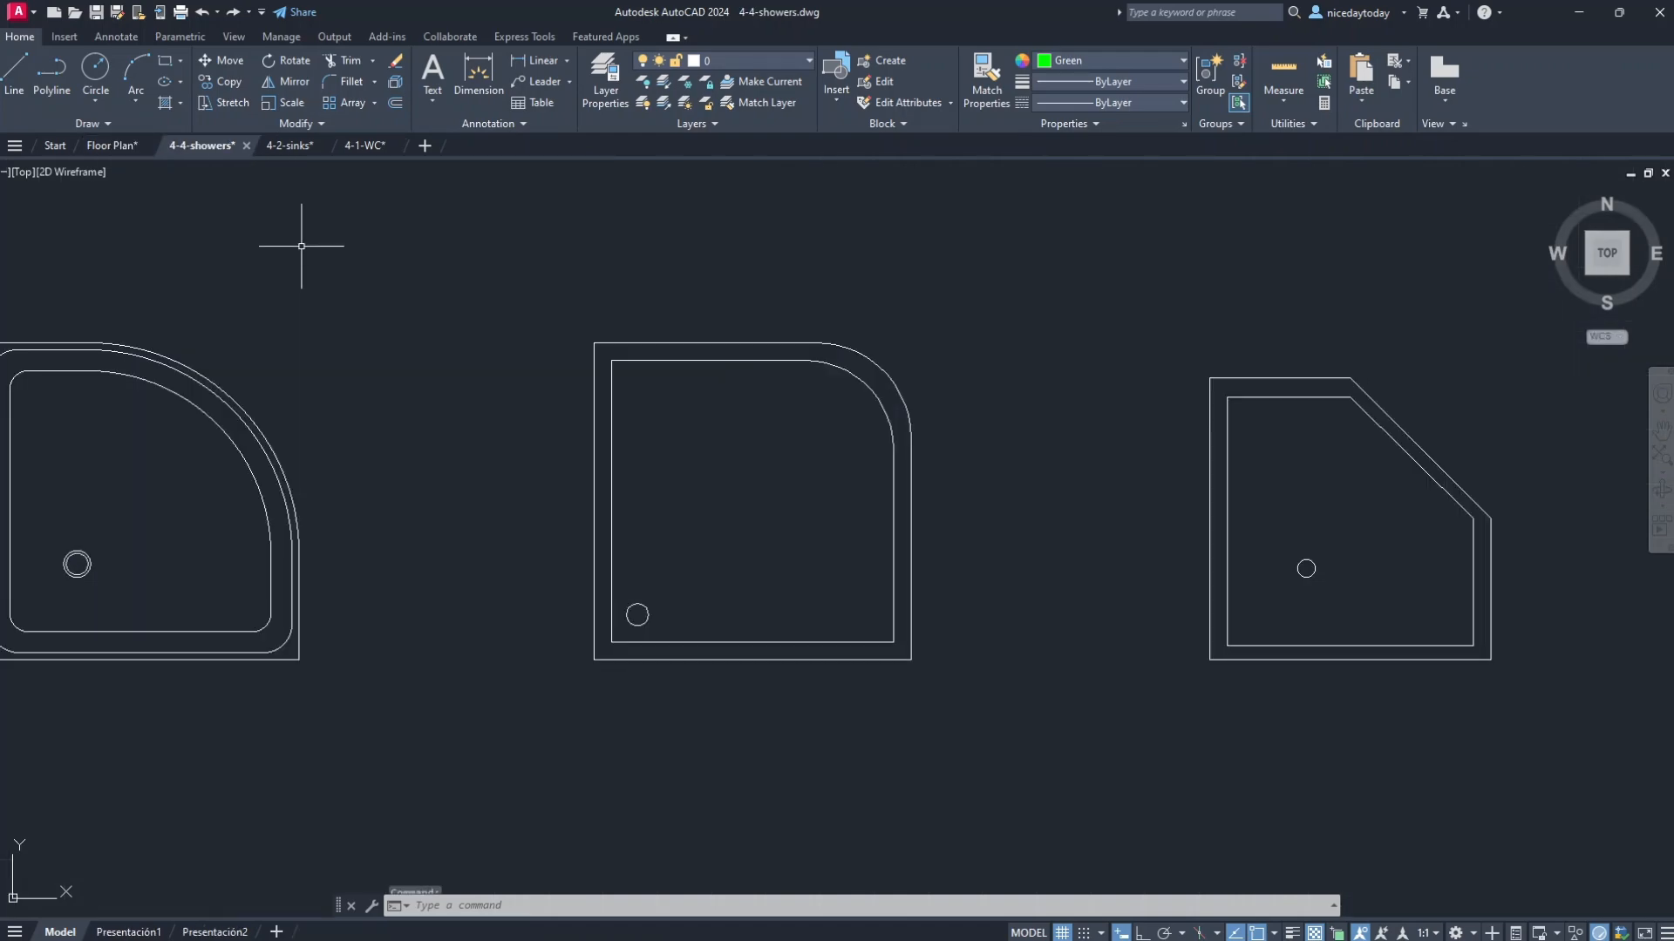
left_click(296, 148)
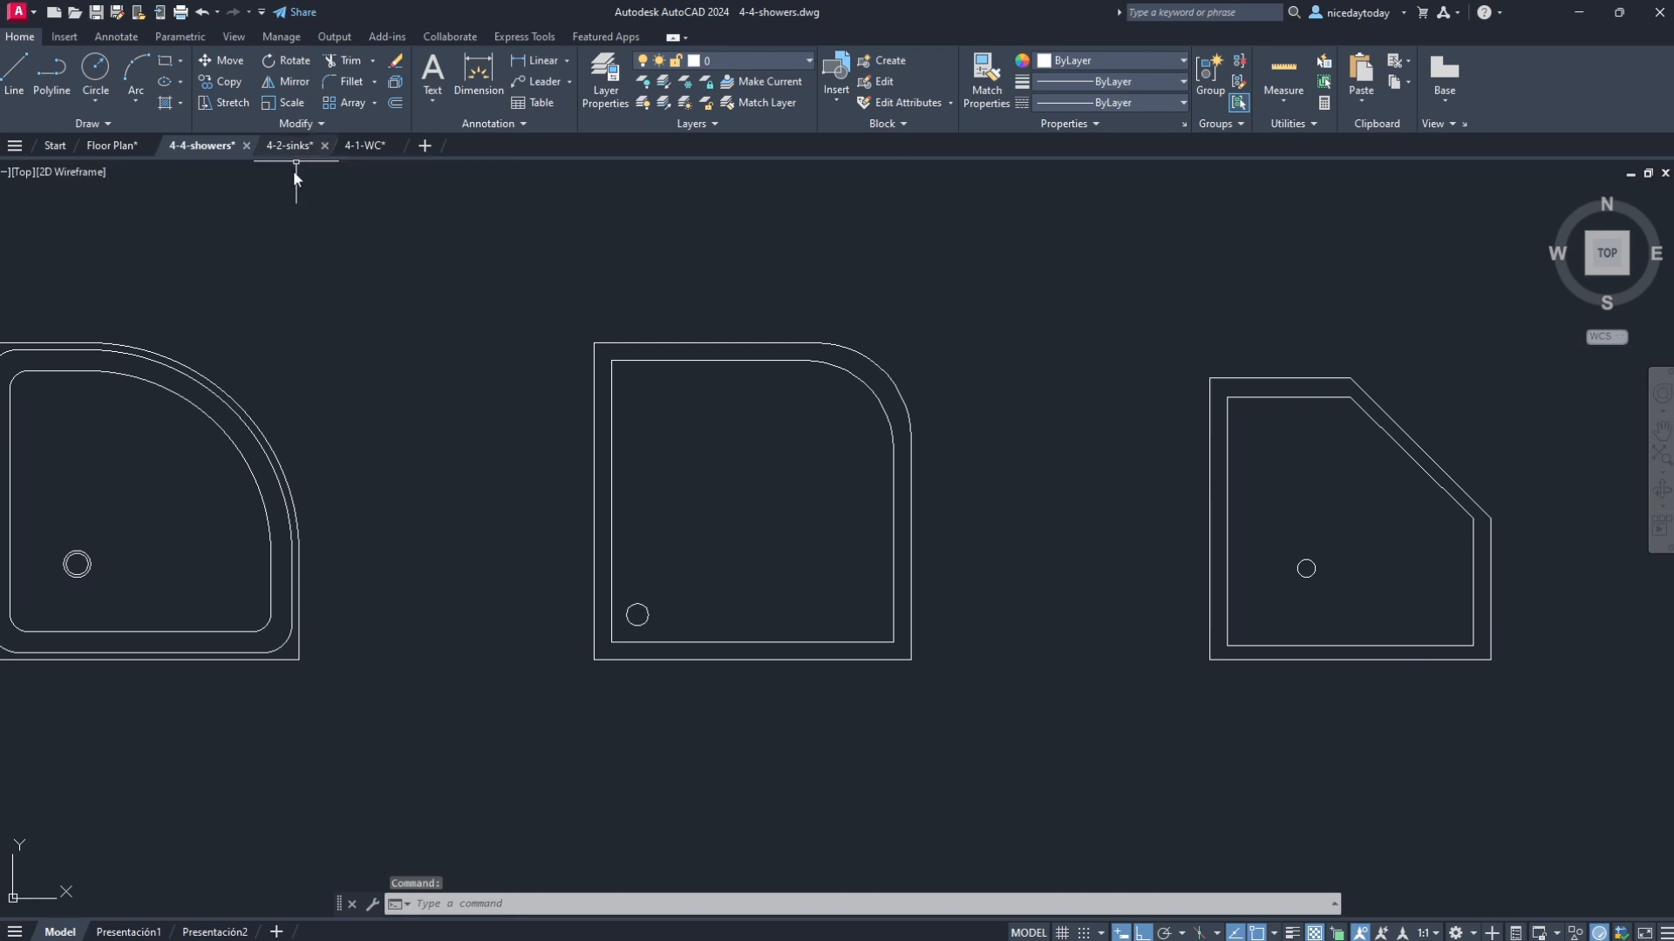
left_click(373, 150)
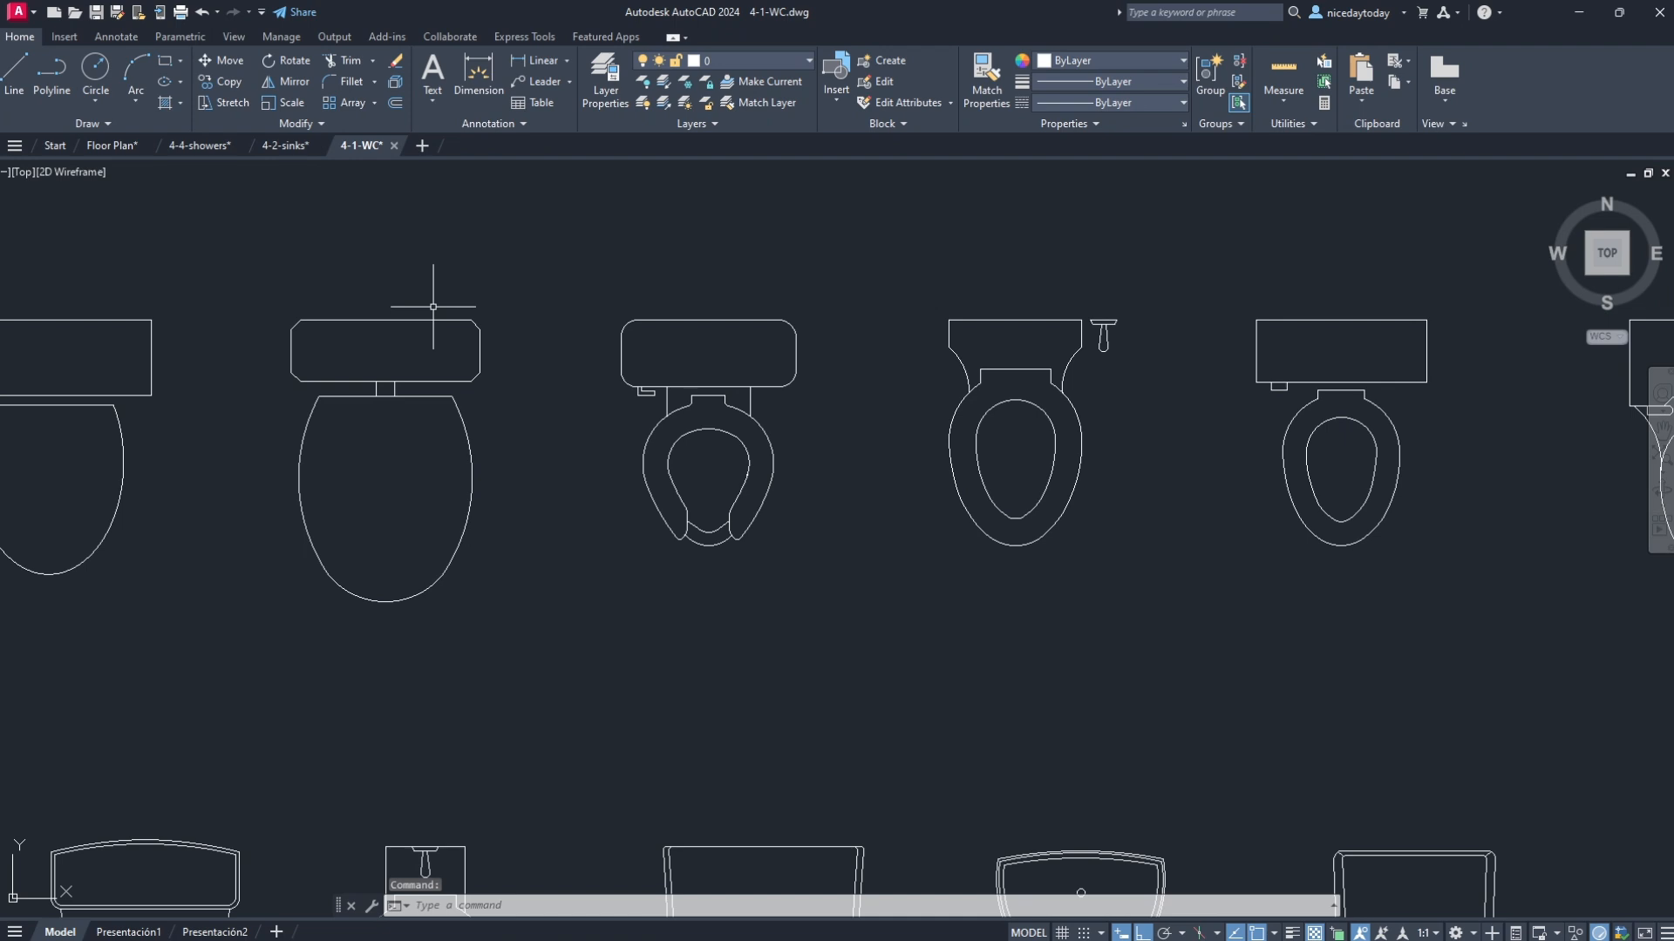
left_click(111, 145)
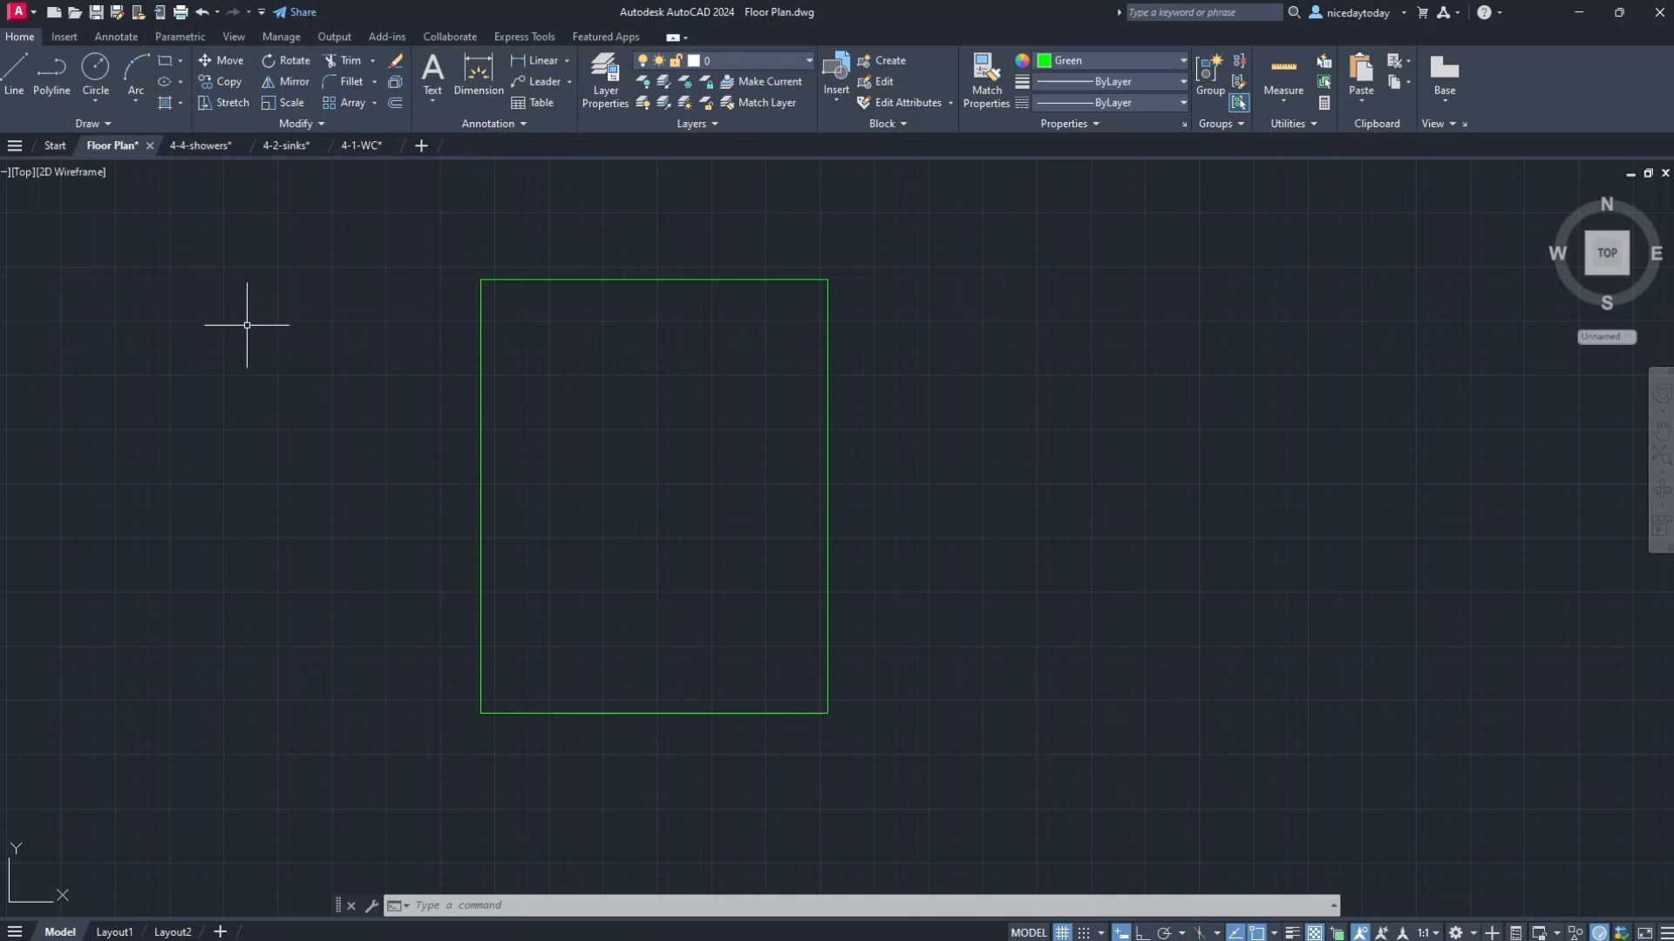
Copy the square shower tray with one rounded corner from the 4-4-showers drawing to the clipboard
left_click(205, 147)
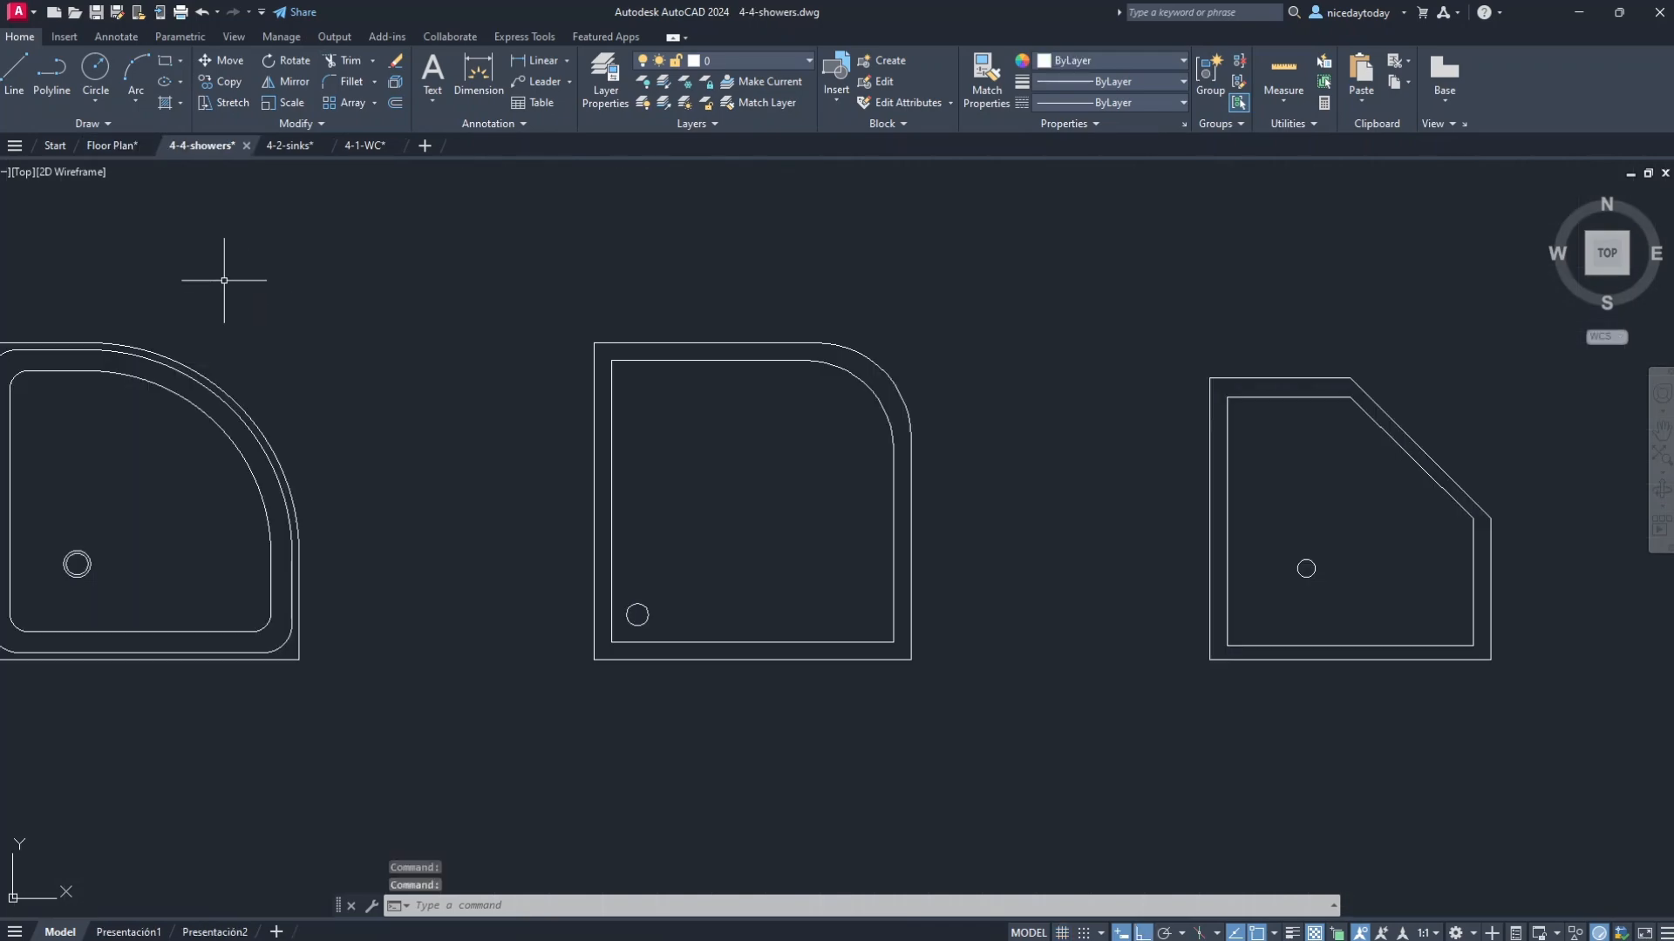
left_click(496, 303)
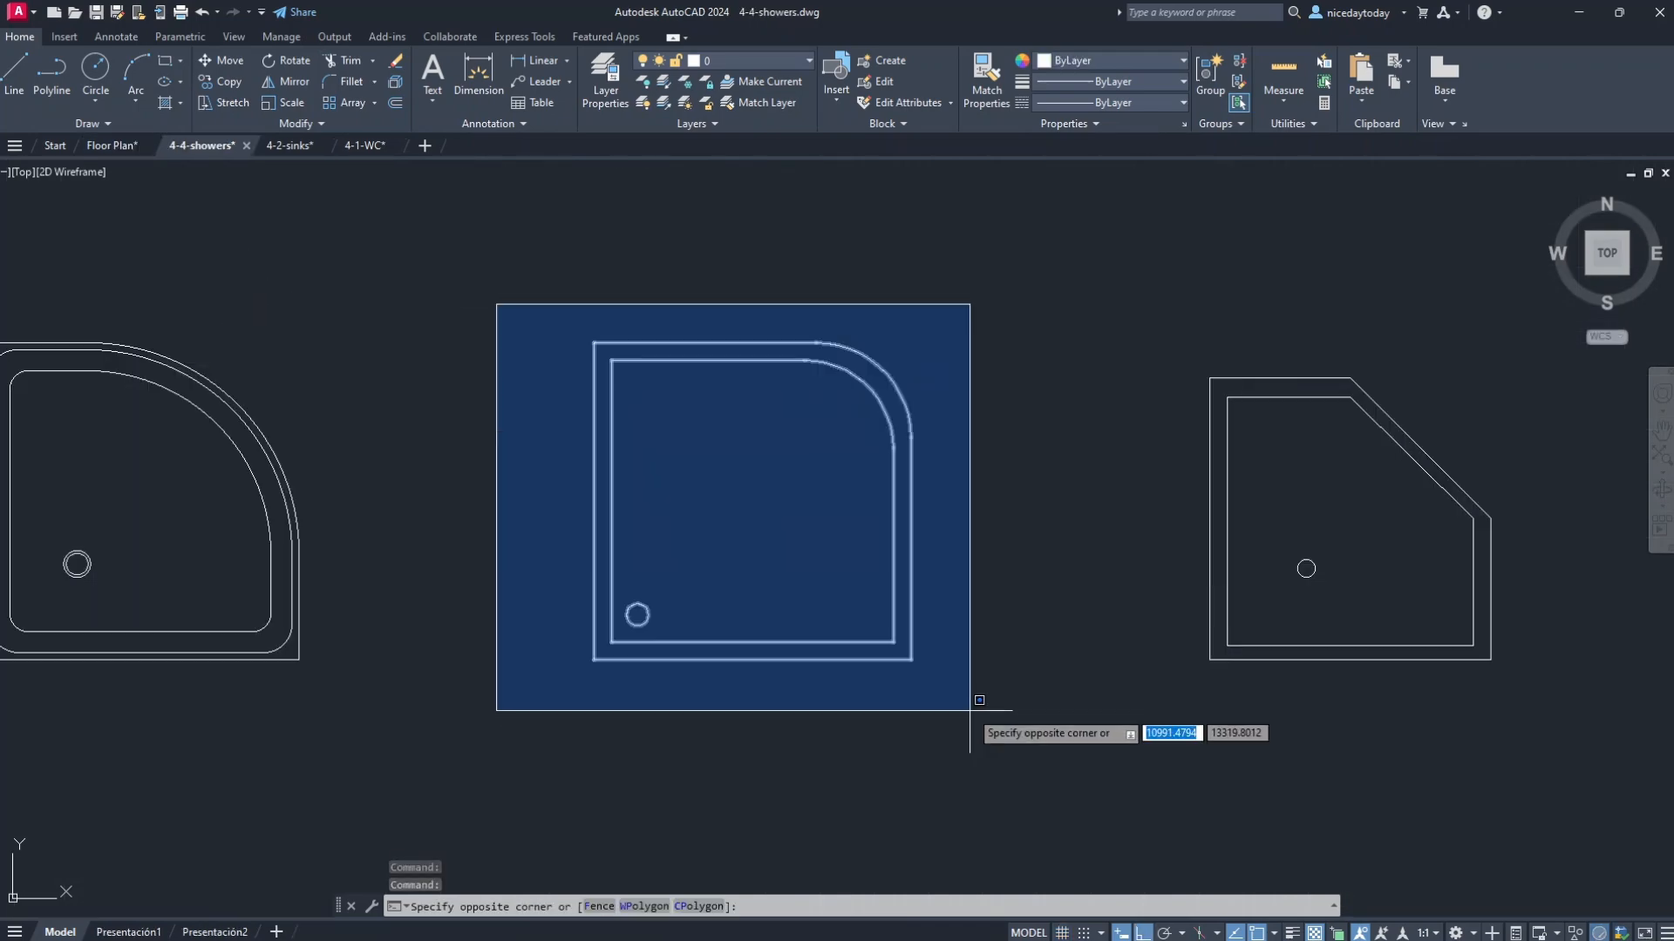
left_click(969, 711)
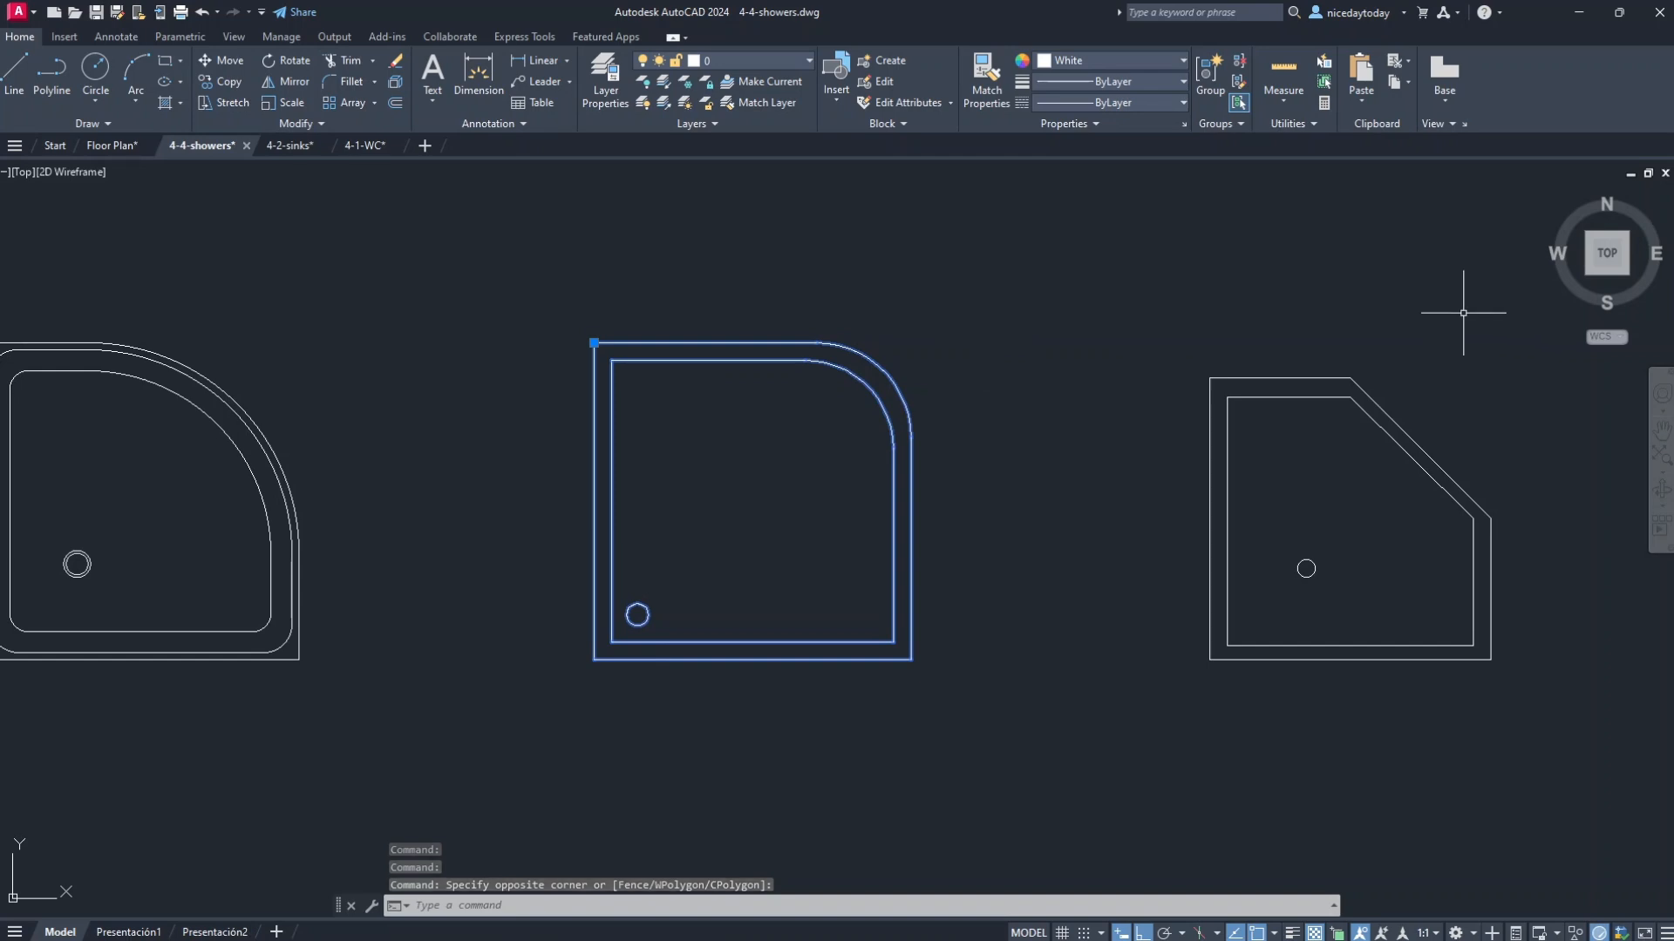
left_click(1406, 87)
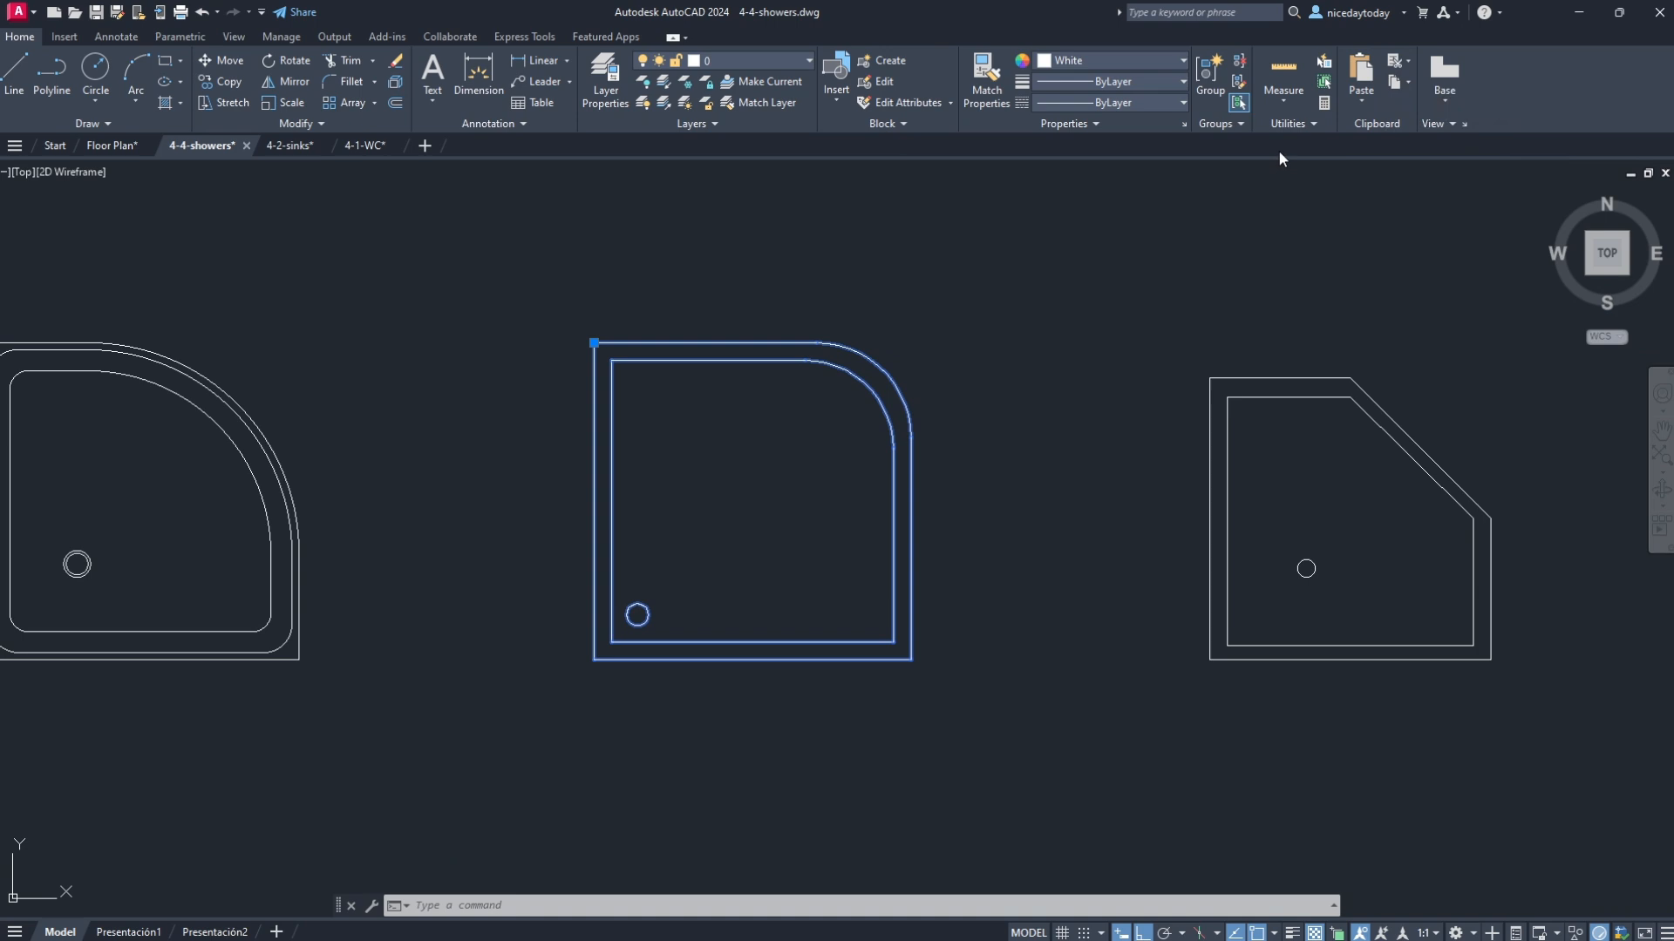
key("ctrl+c")
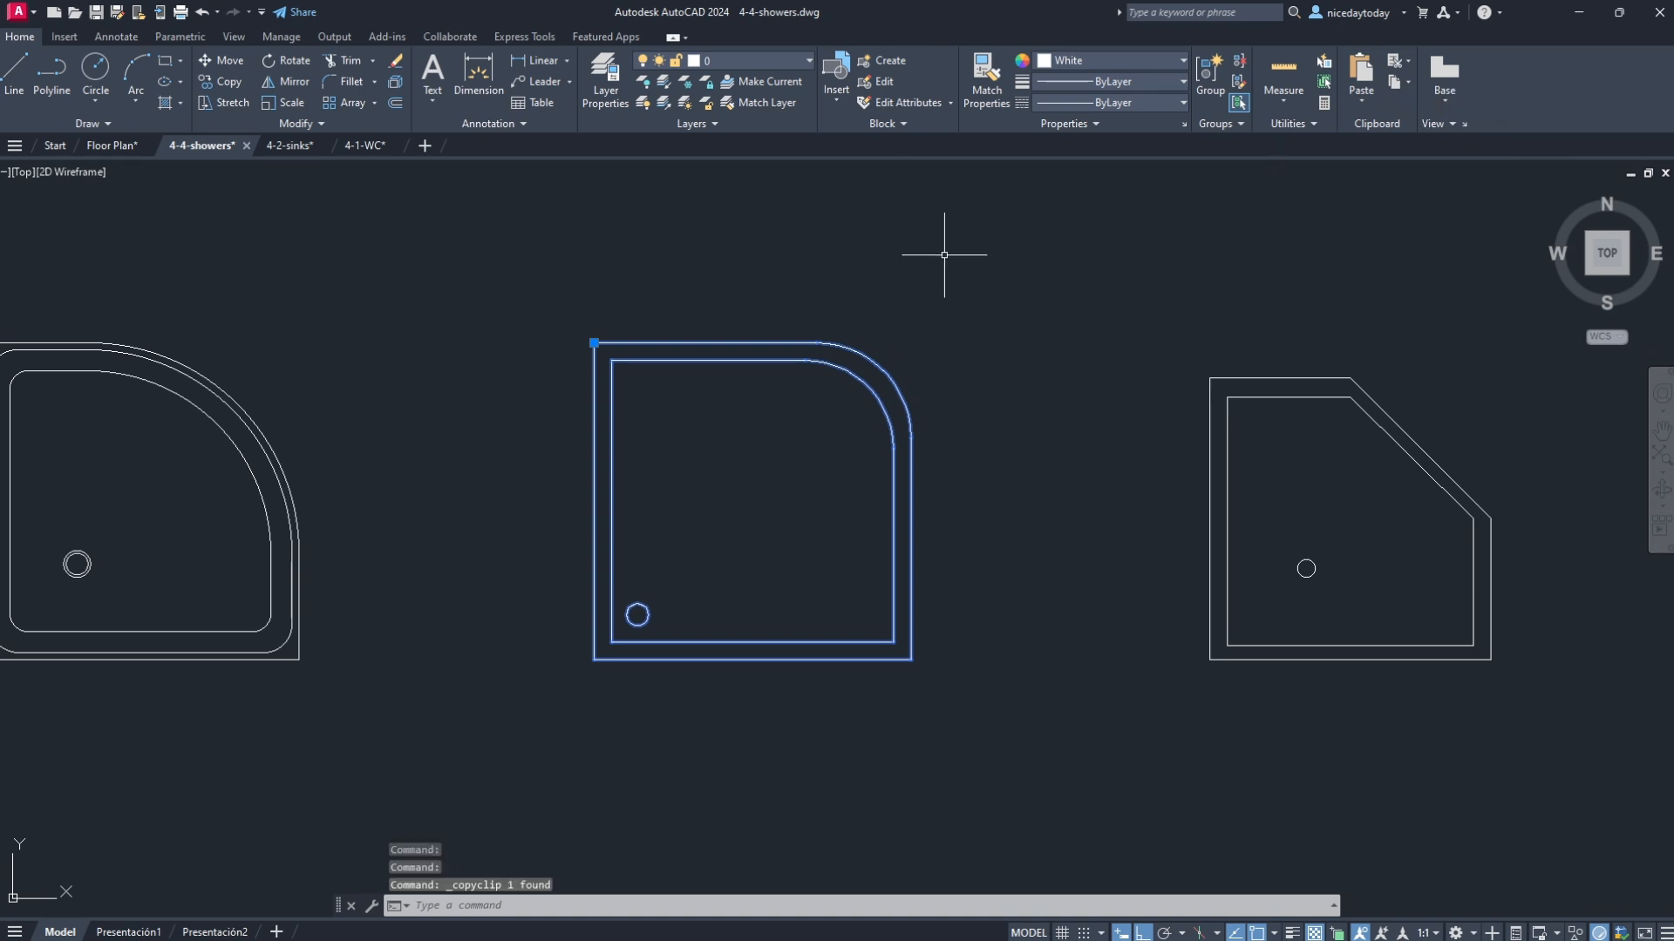
Paste the shower tray into the Floor Plan drawing, outside the green room outline near its lower-right corner
left_click(104, 148)
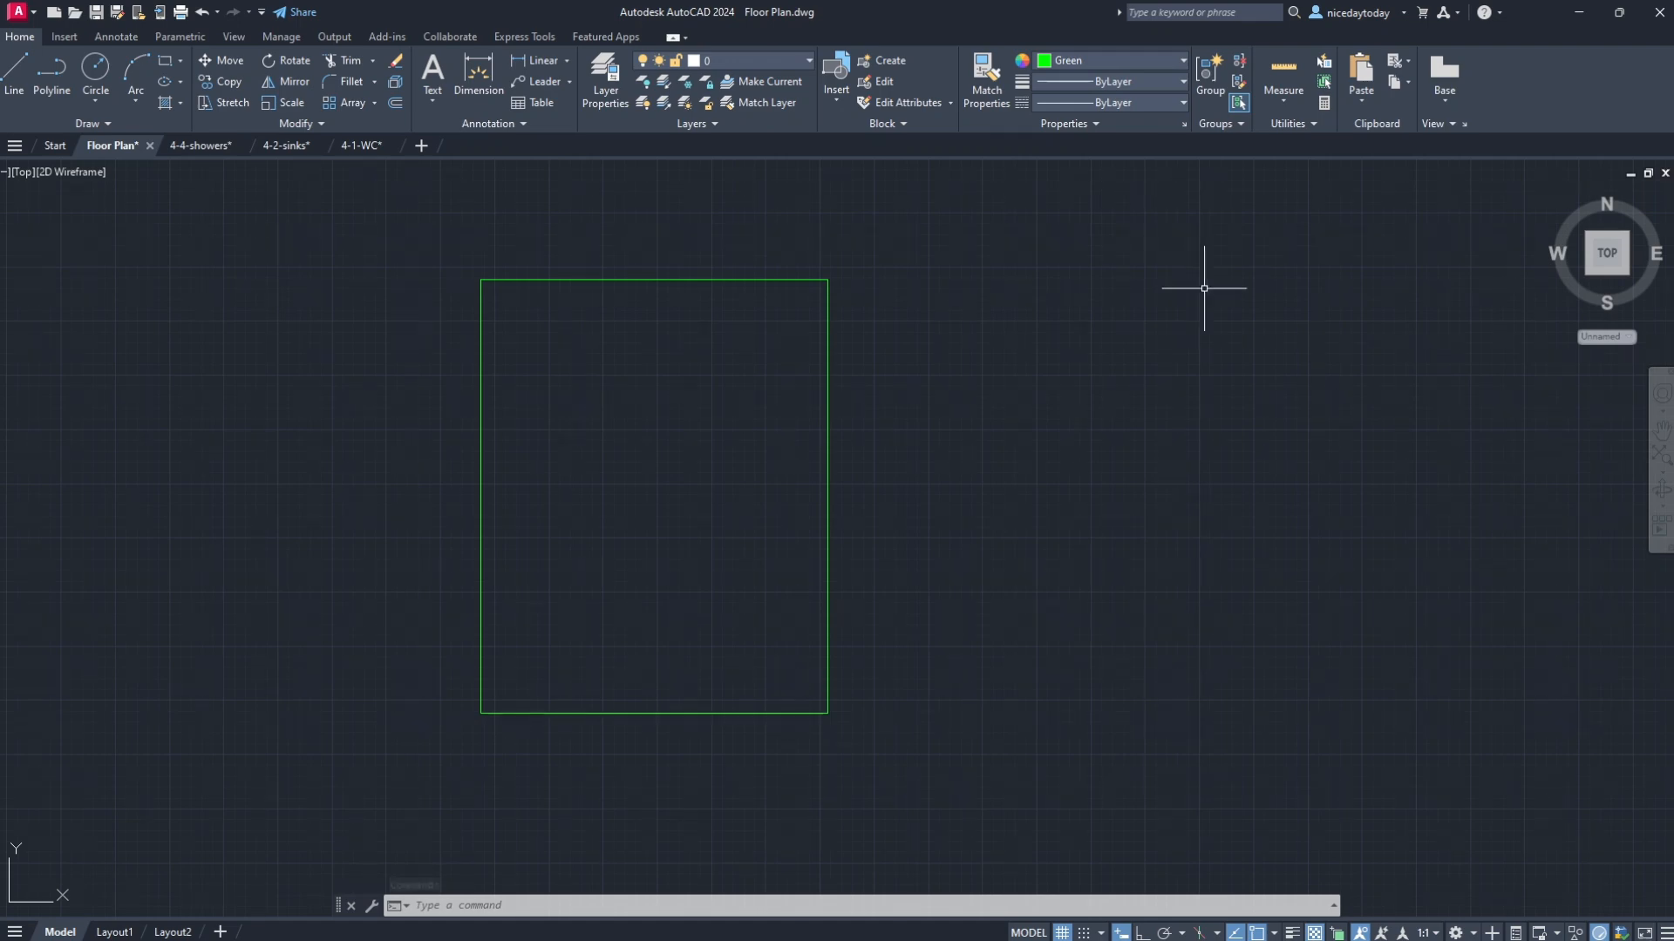
left_click(1361, 79)
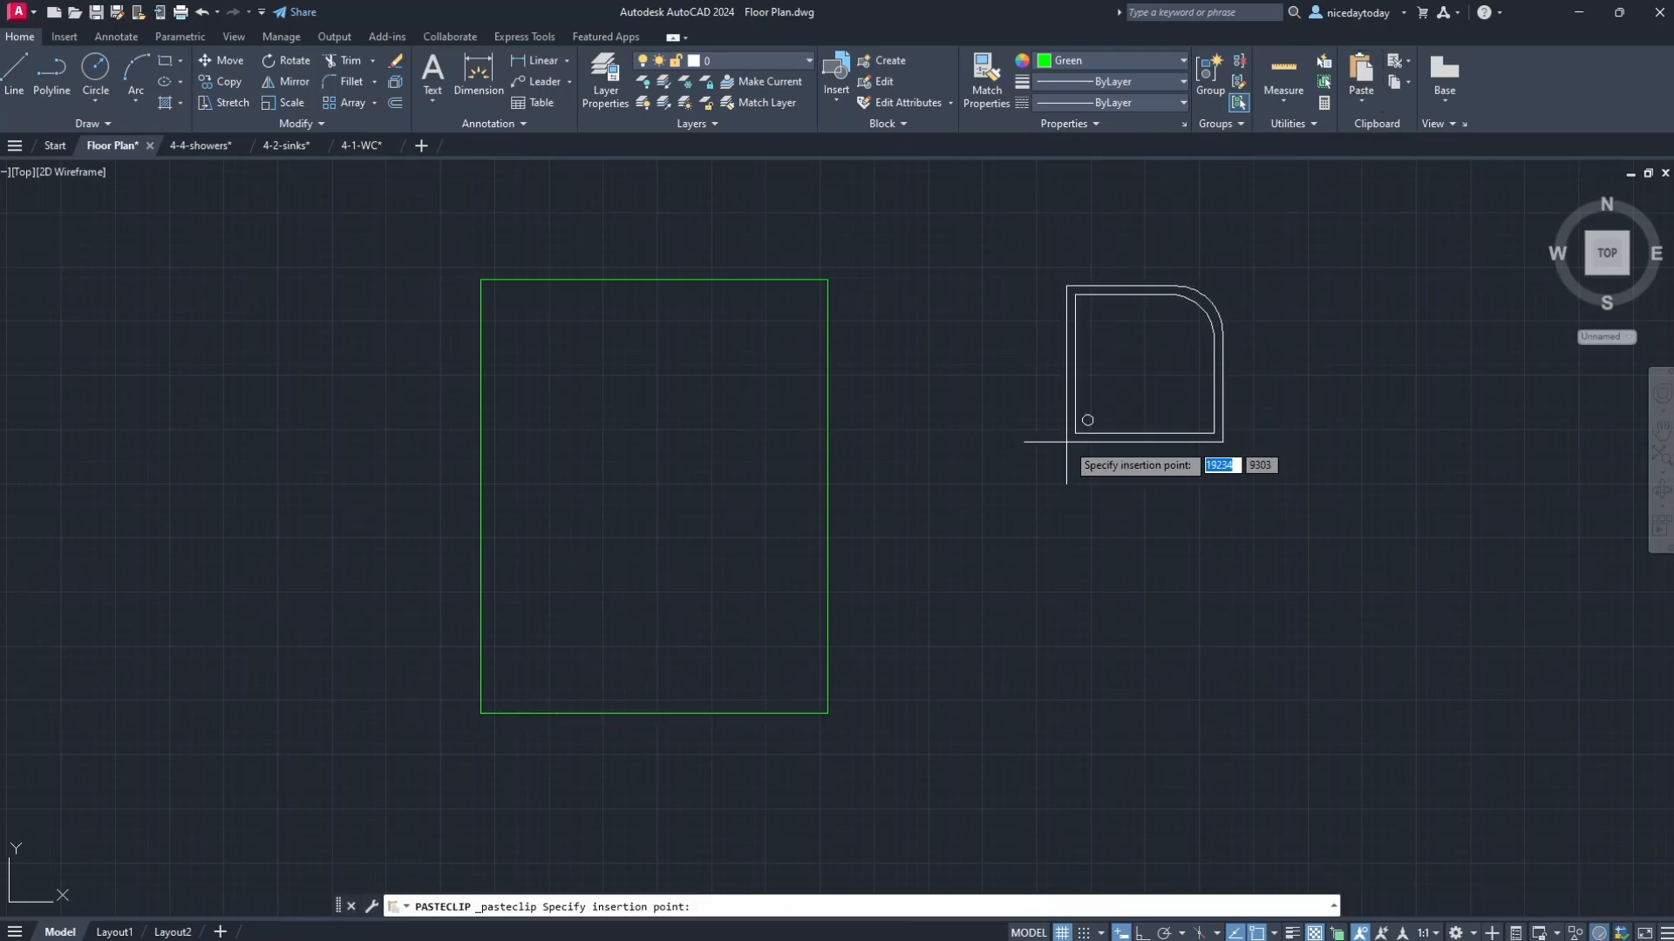
left_click(925, 813)
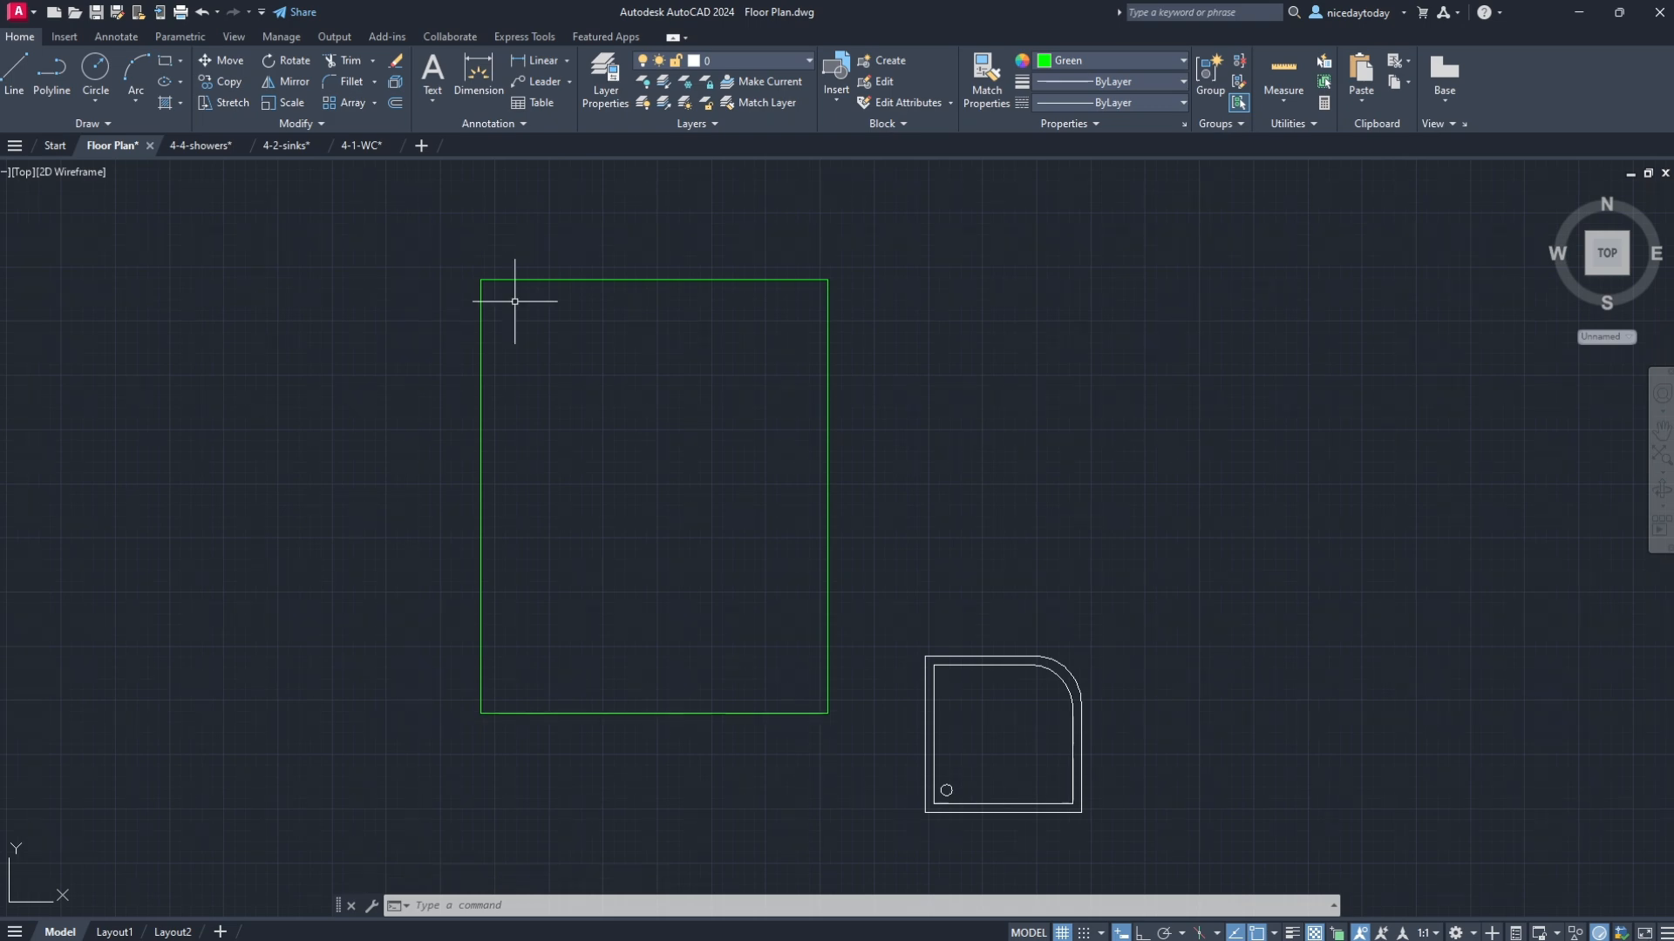
Copy the rectangular sink with the round basin and two handles from the 4-2-sinks drawing to the clipboard
left_click(286, 146)
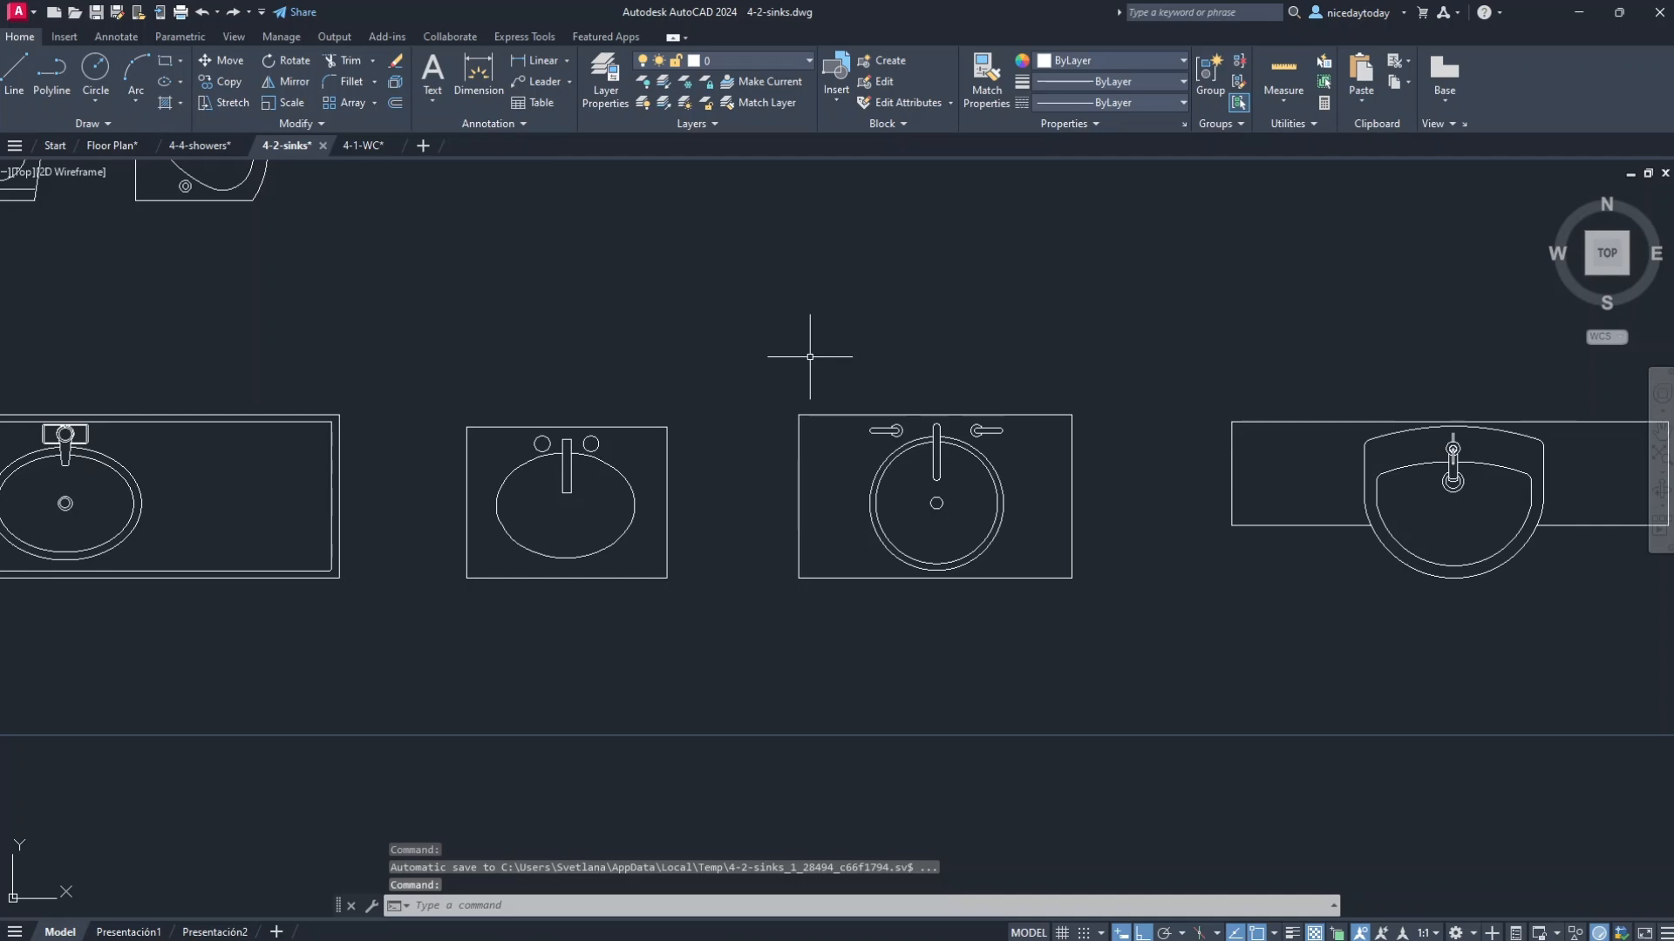
left_click(753, 367)
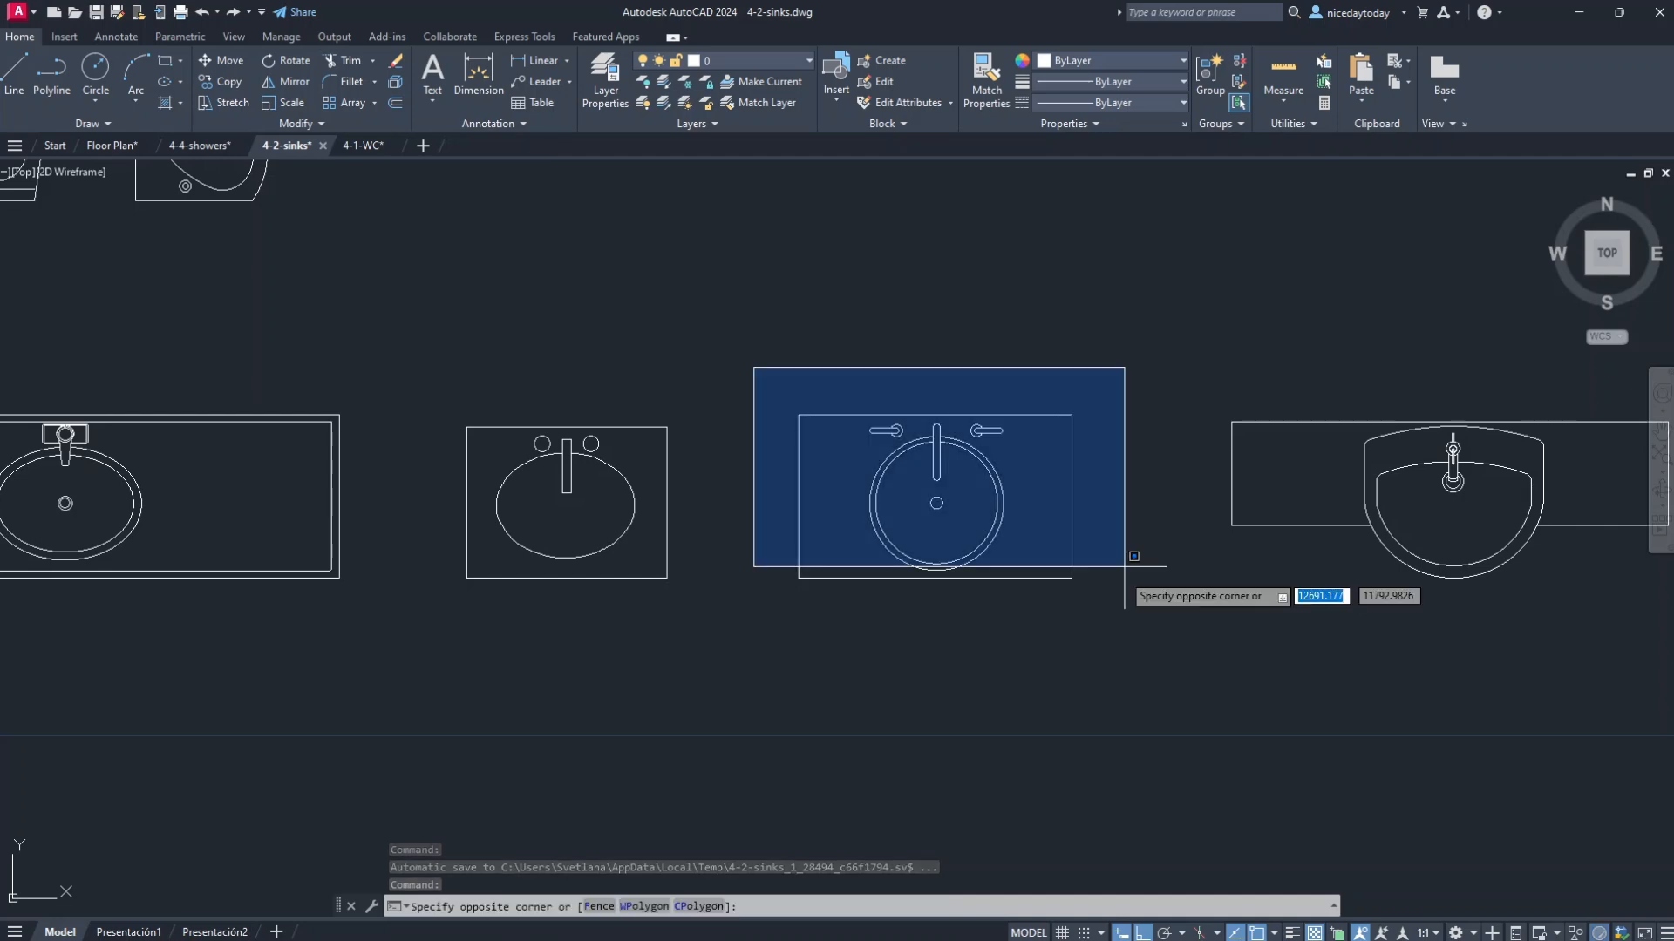
left_click(1124, 567)
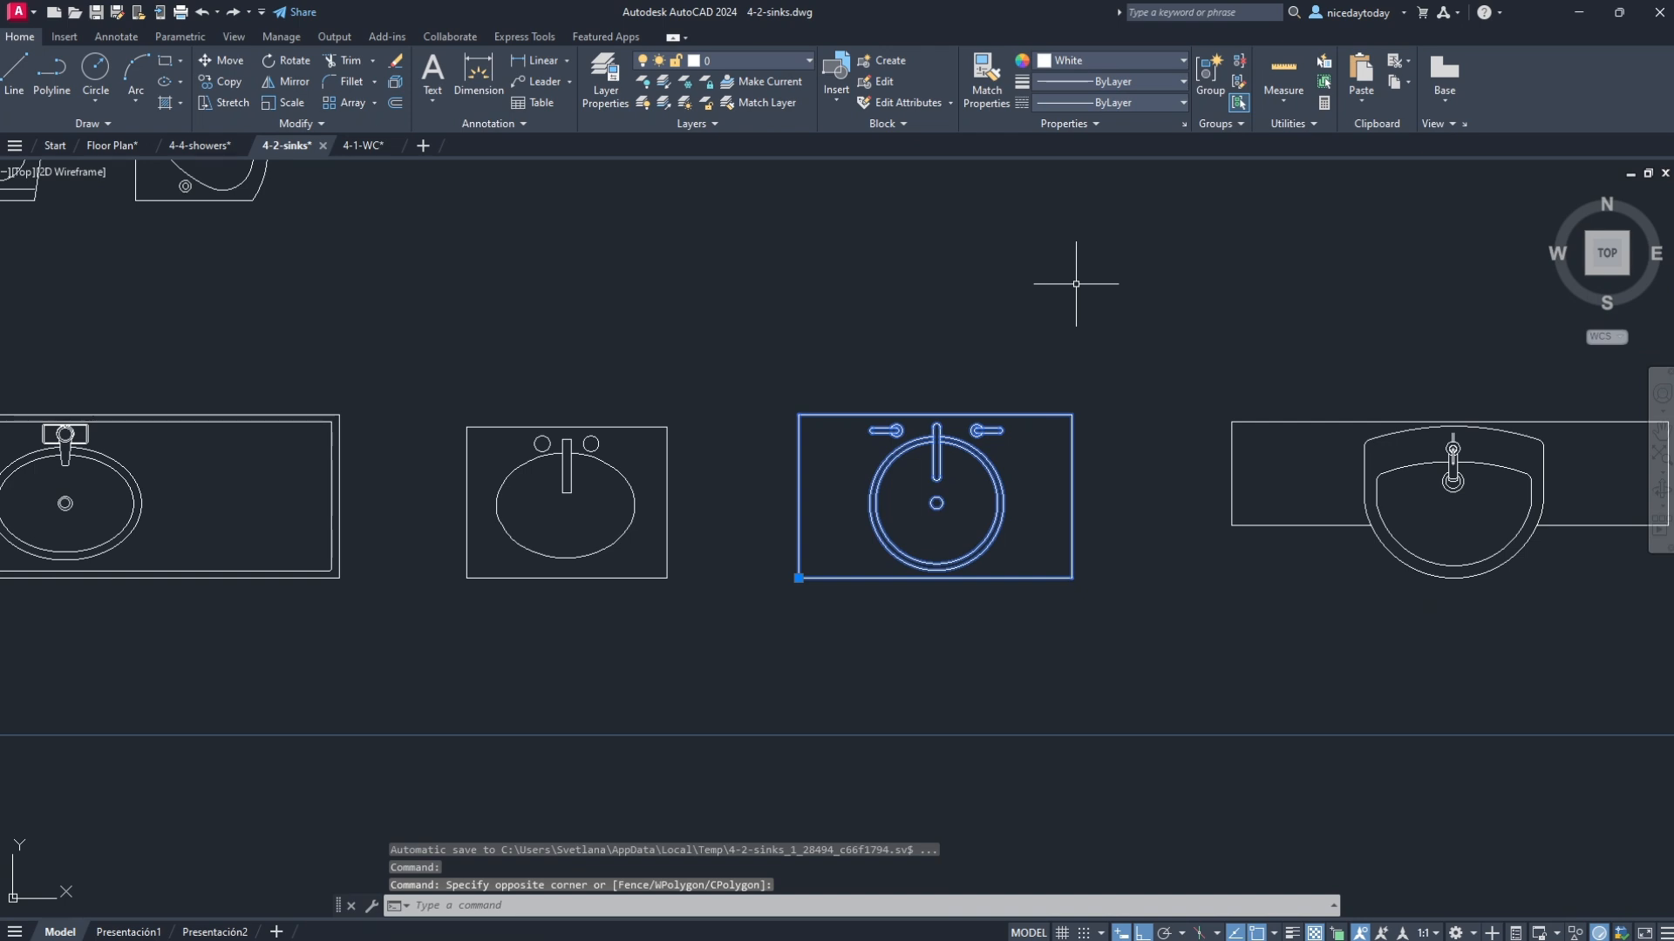
left_click(1409, 82)
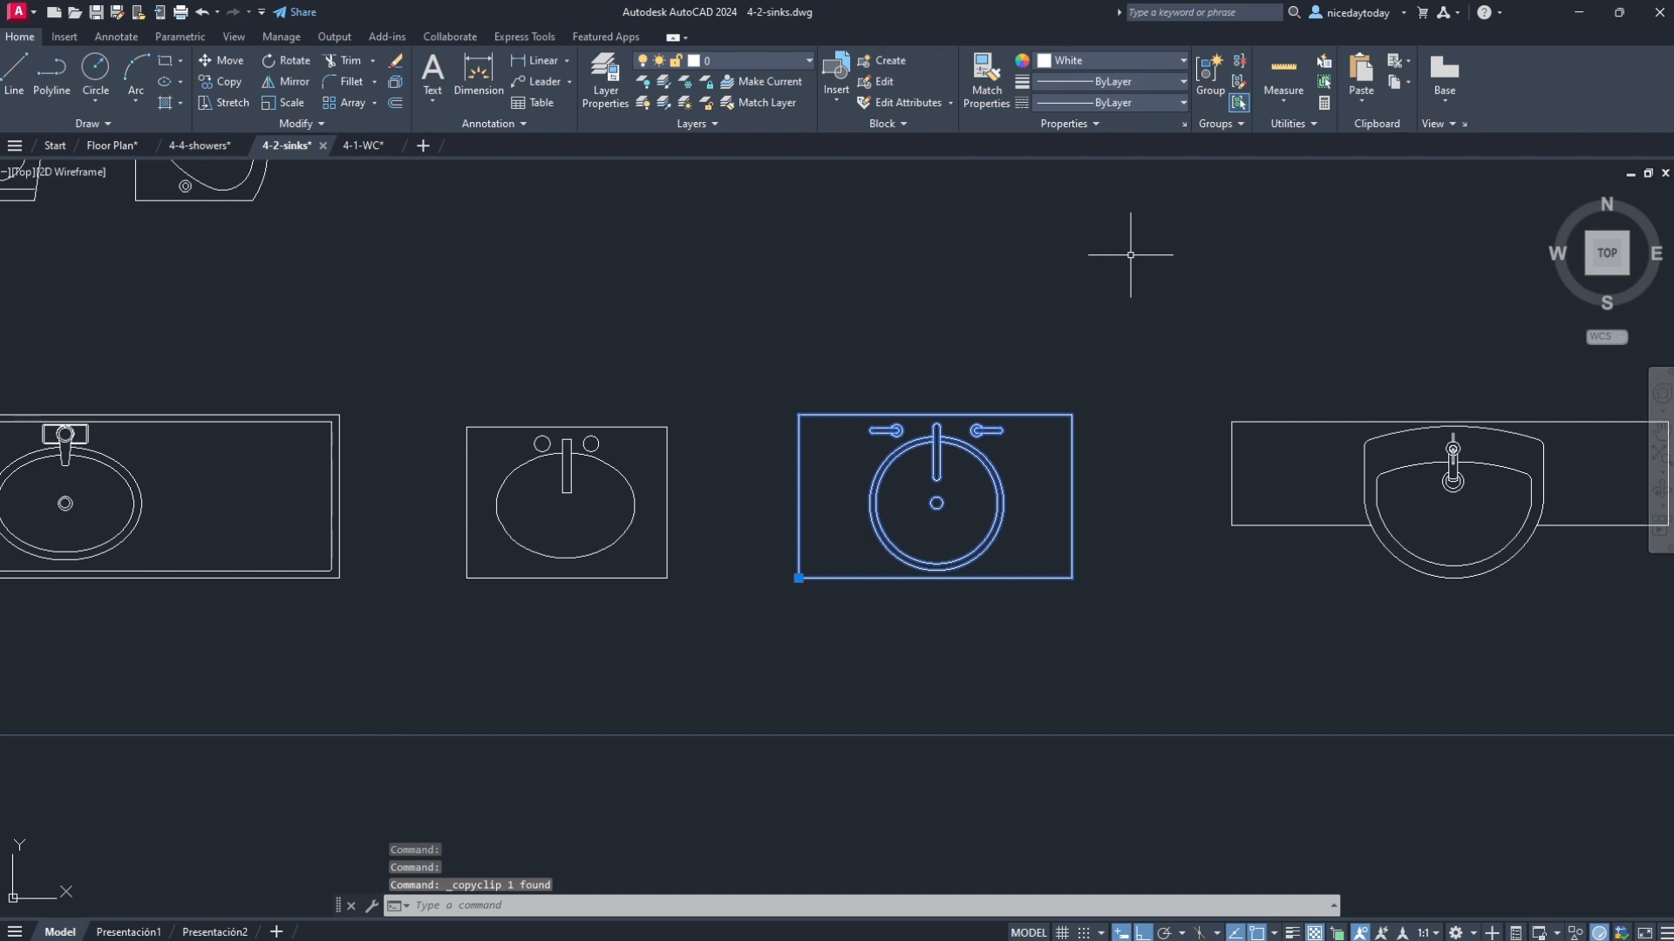
Paste the sink into the Floor Plan drawing just to the right of the shower tray
mouse_move(105, 150)
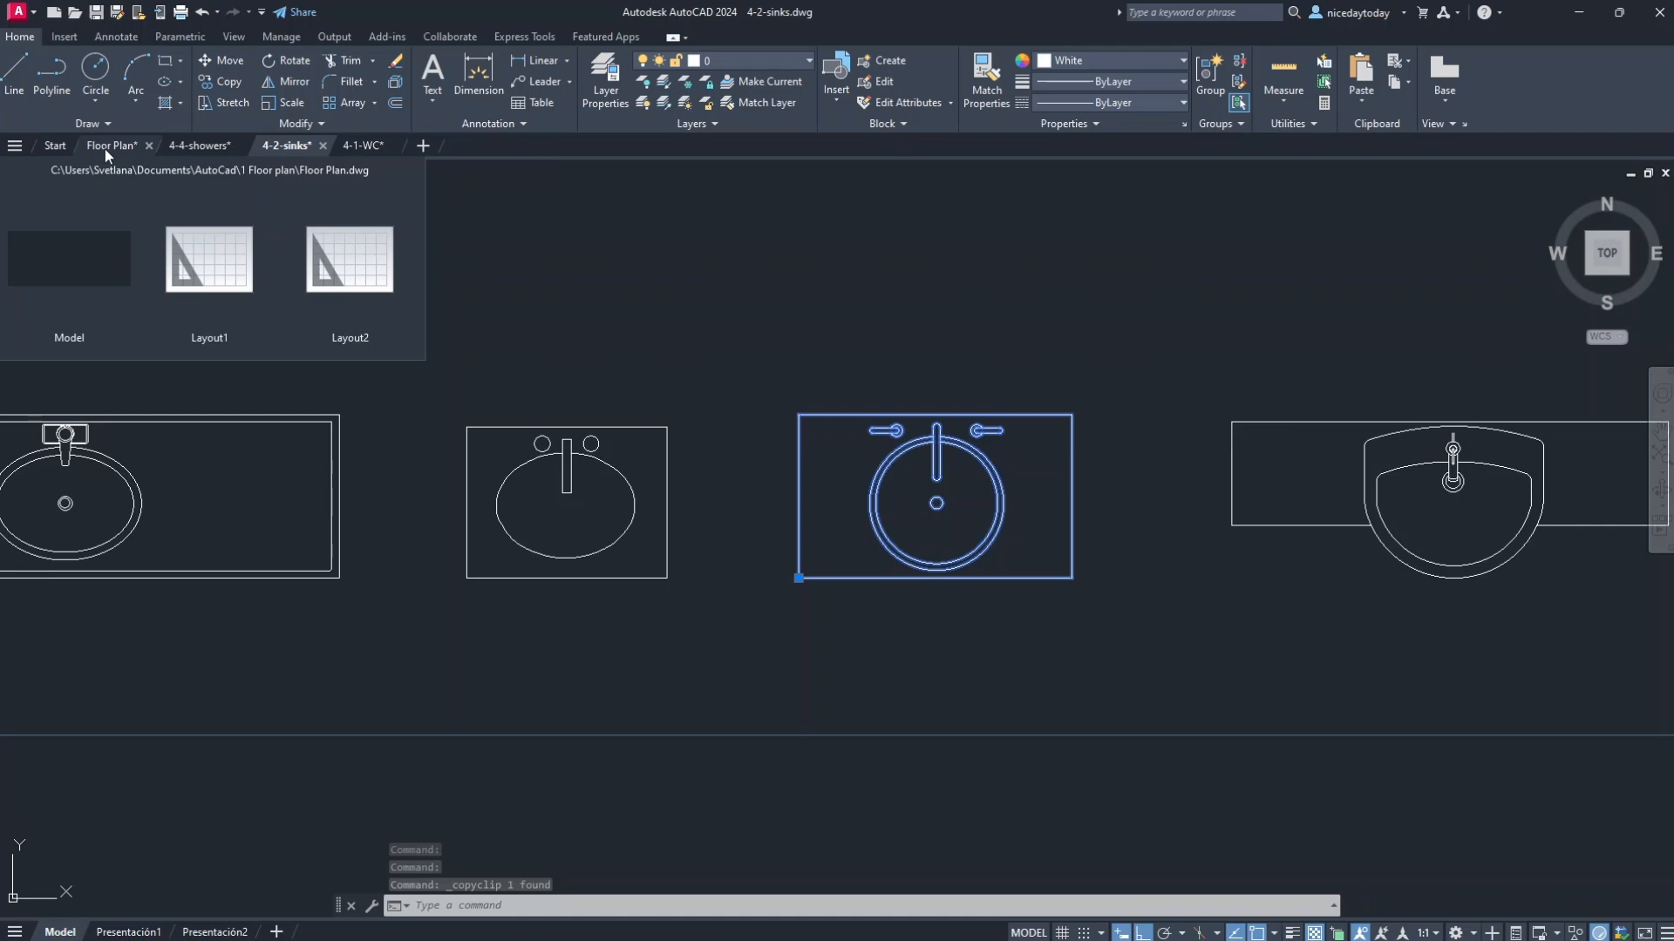
left_click(105, 149)
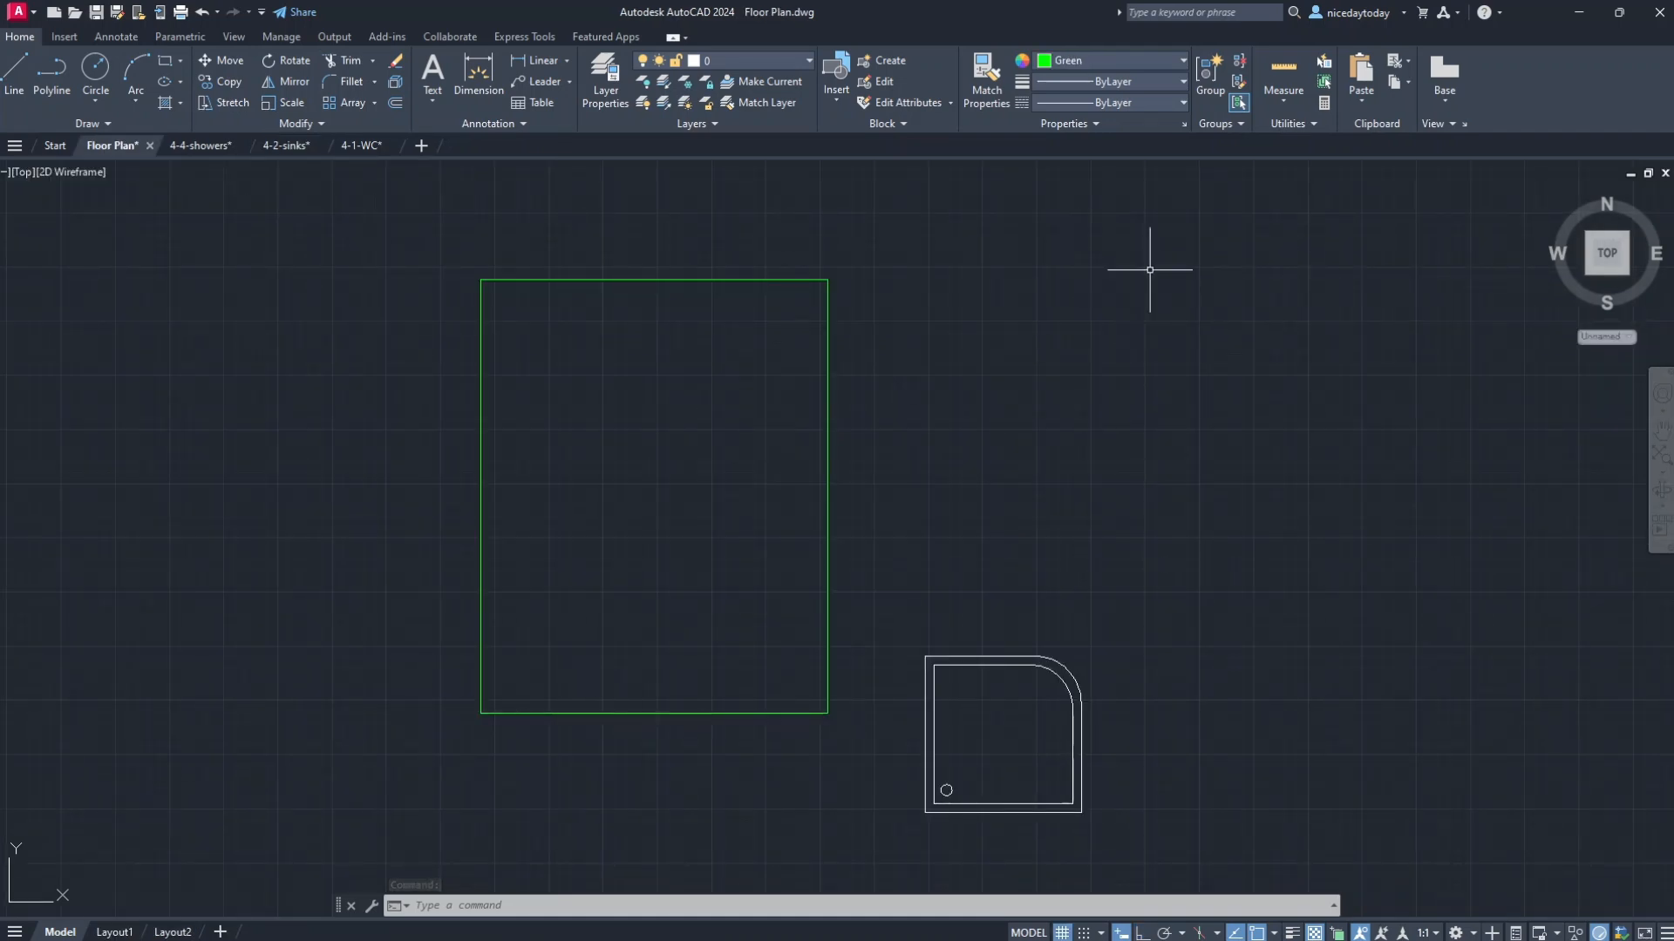
key("ctrl+v")
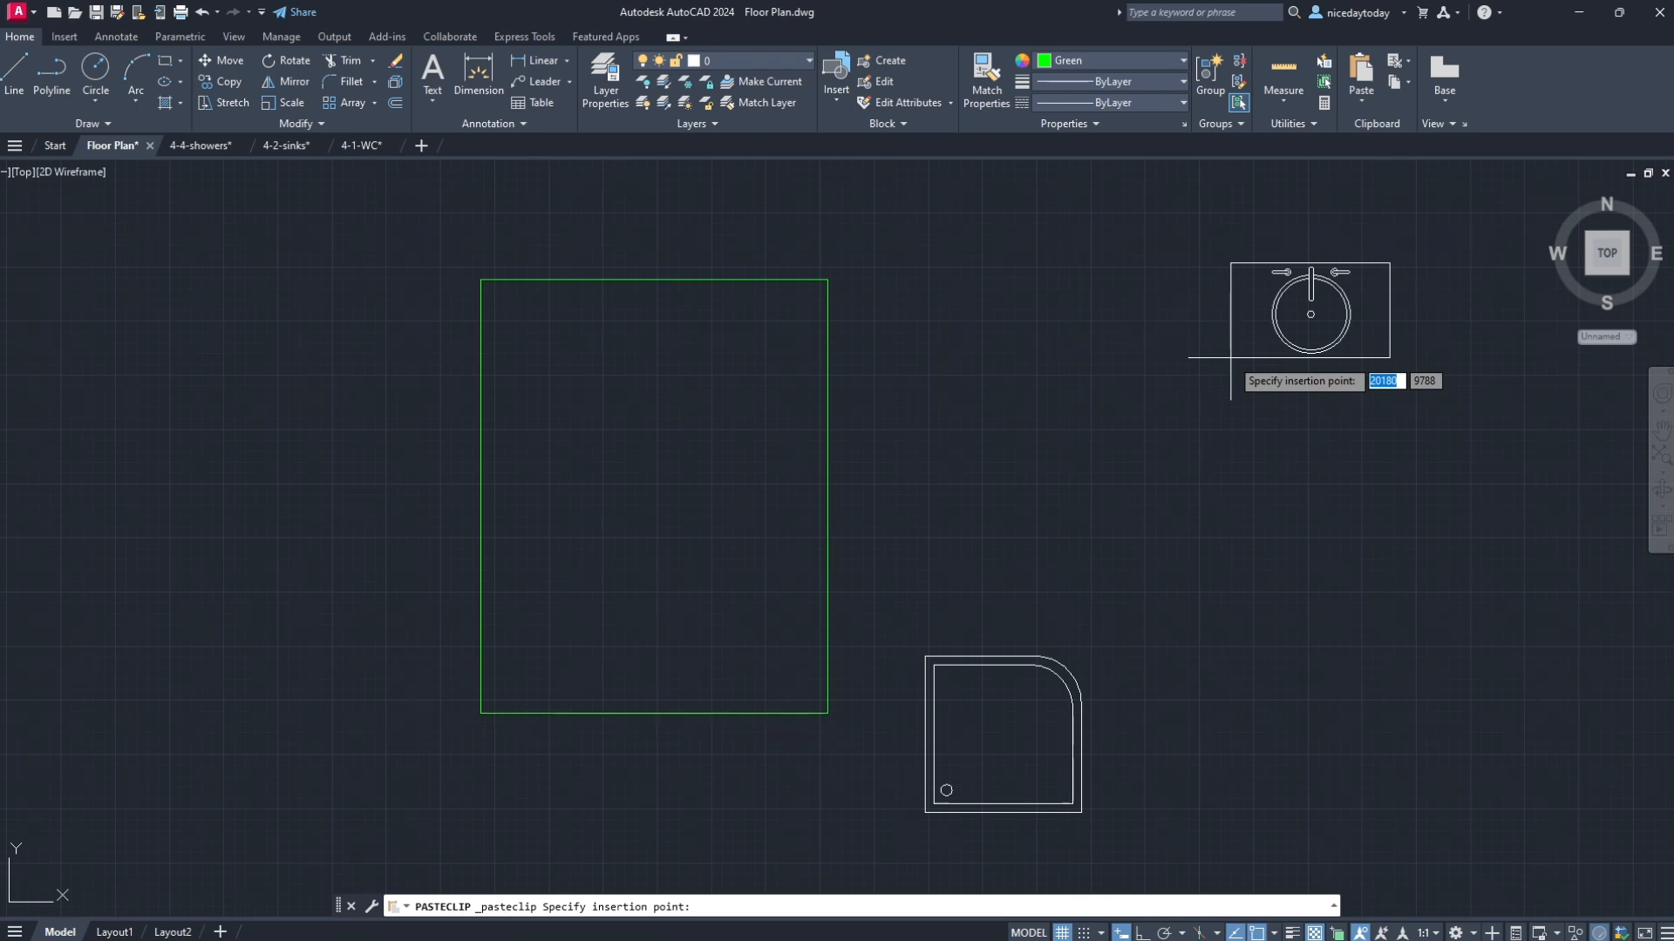
left_click(1145, 831)
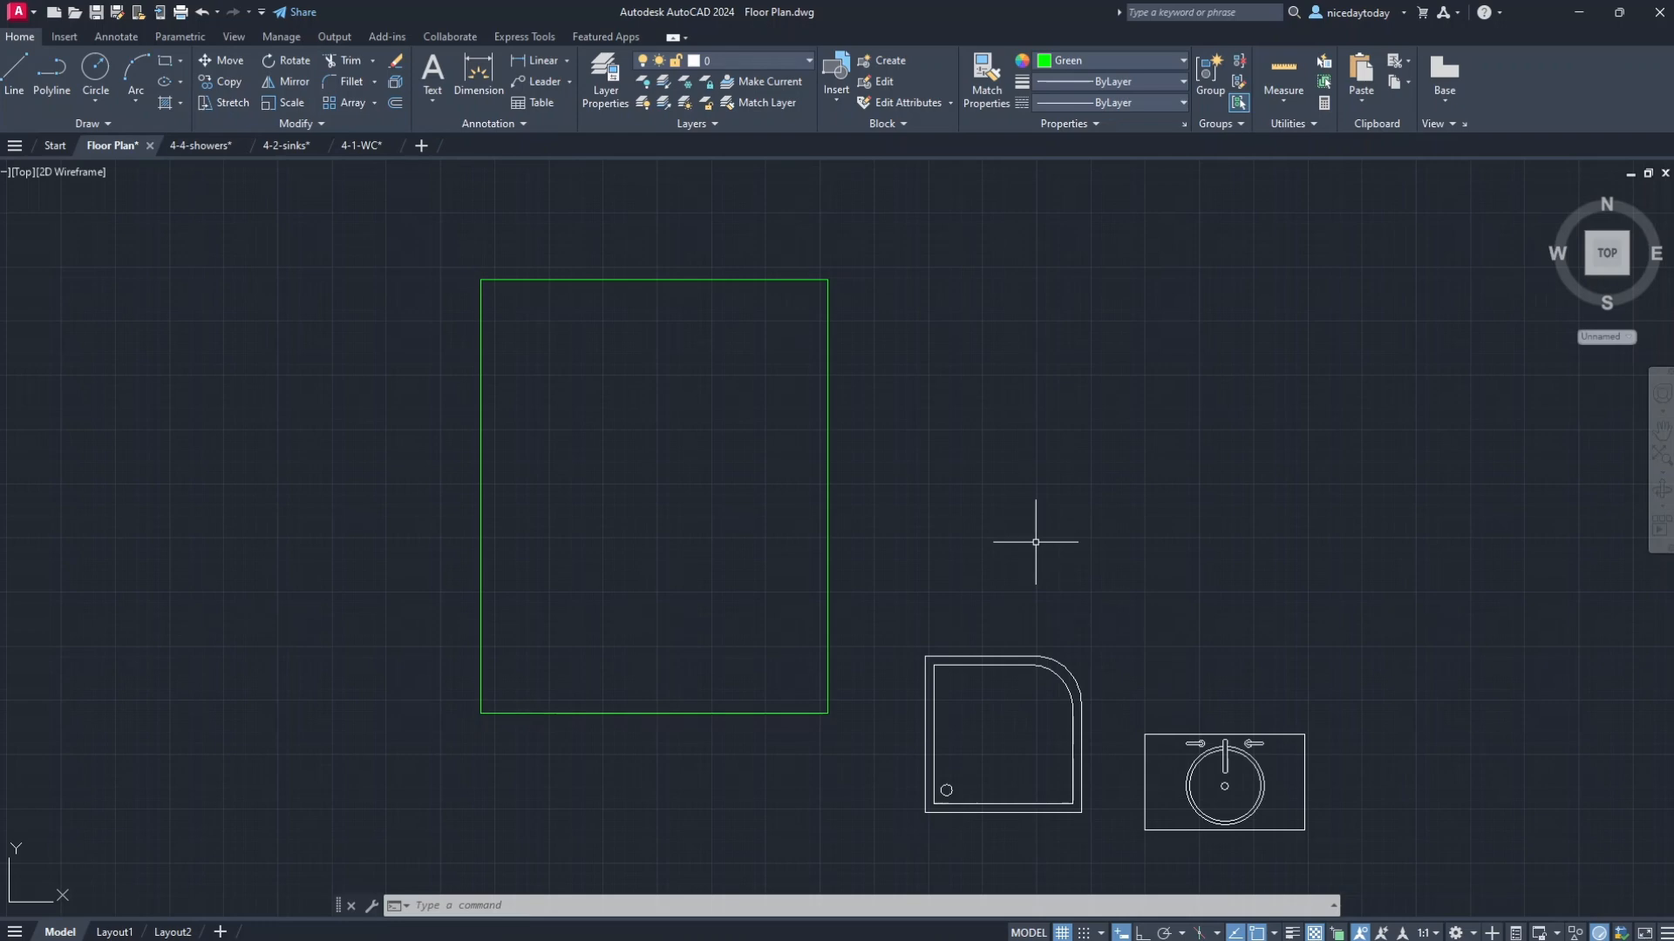
Copy the toilet with the chamfered tank and plain oval bowl from the 4-1-WC drawing to the clipboard
left_click(360, 147)
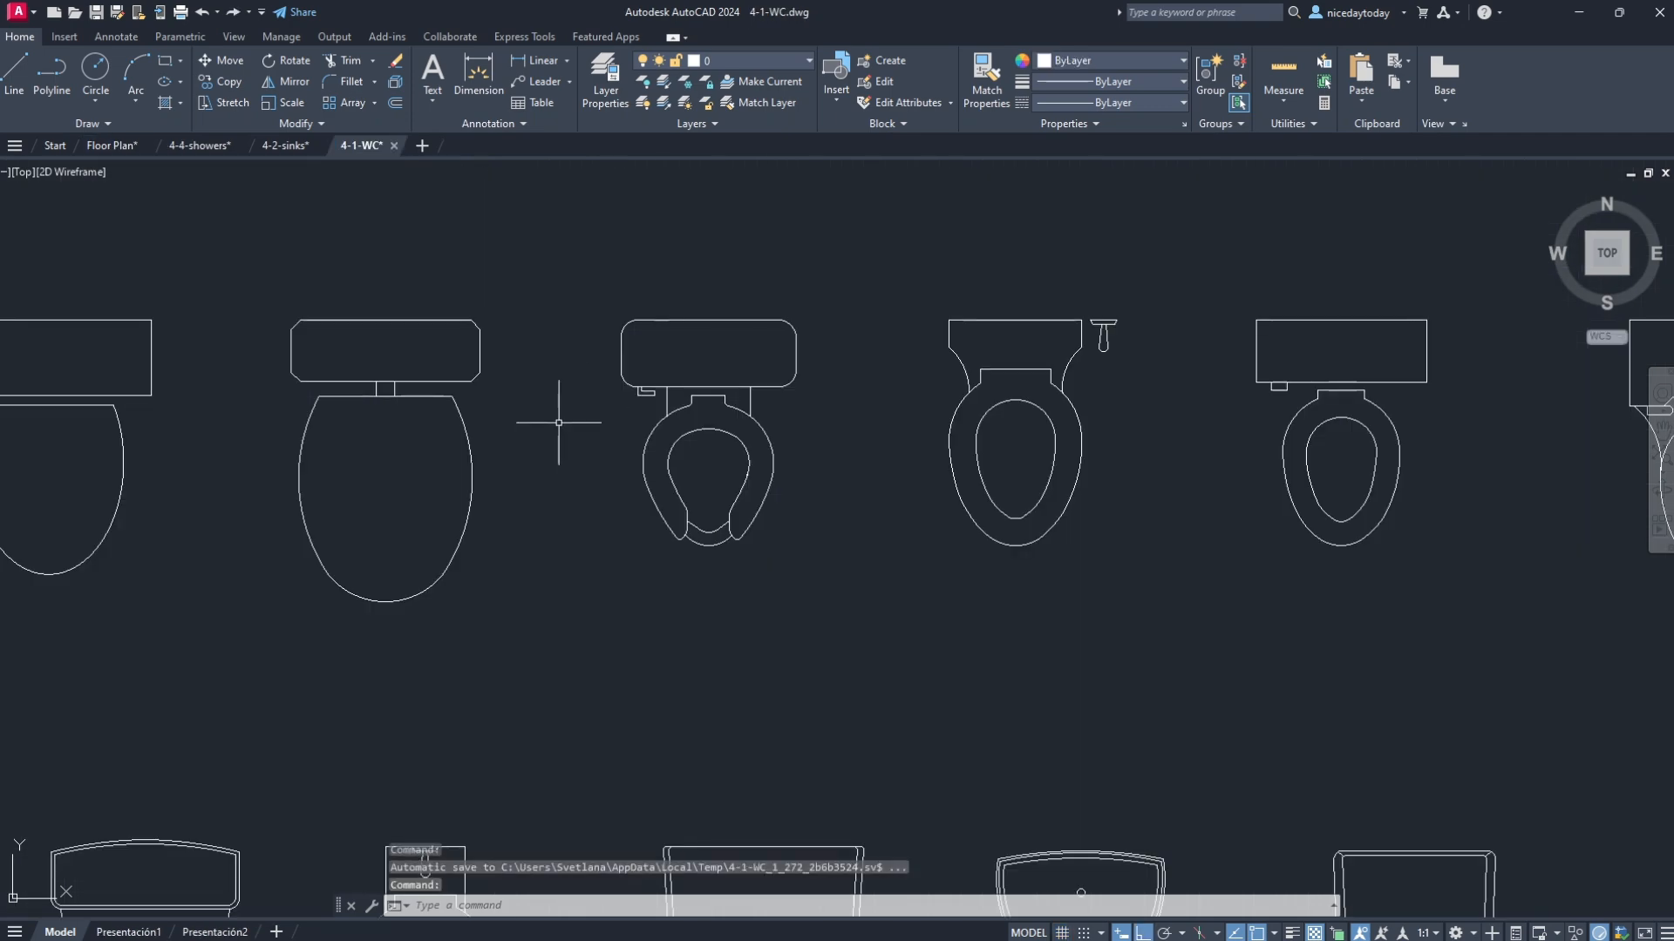
left_click(559, 423)
left_click(440, 506)
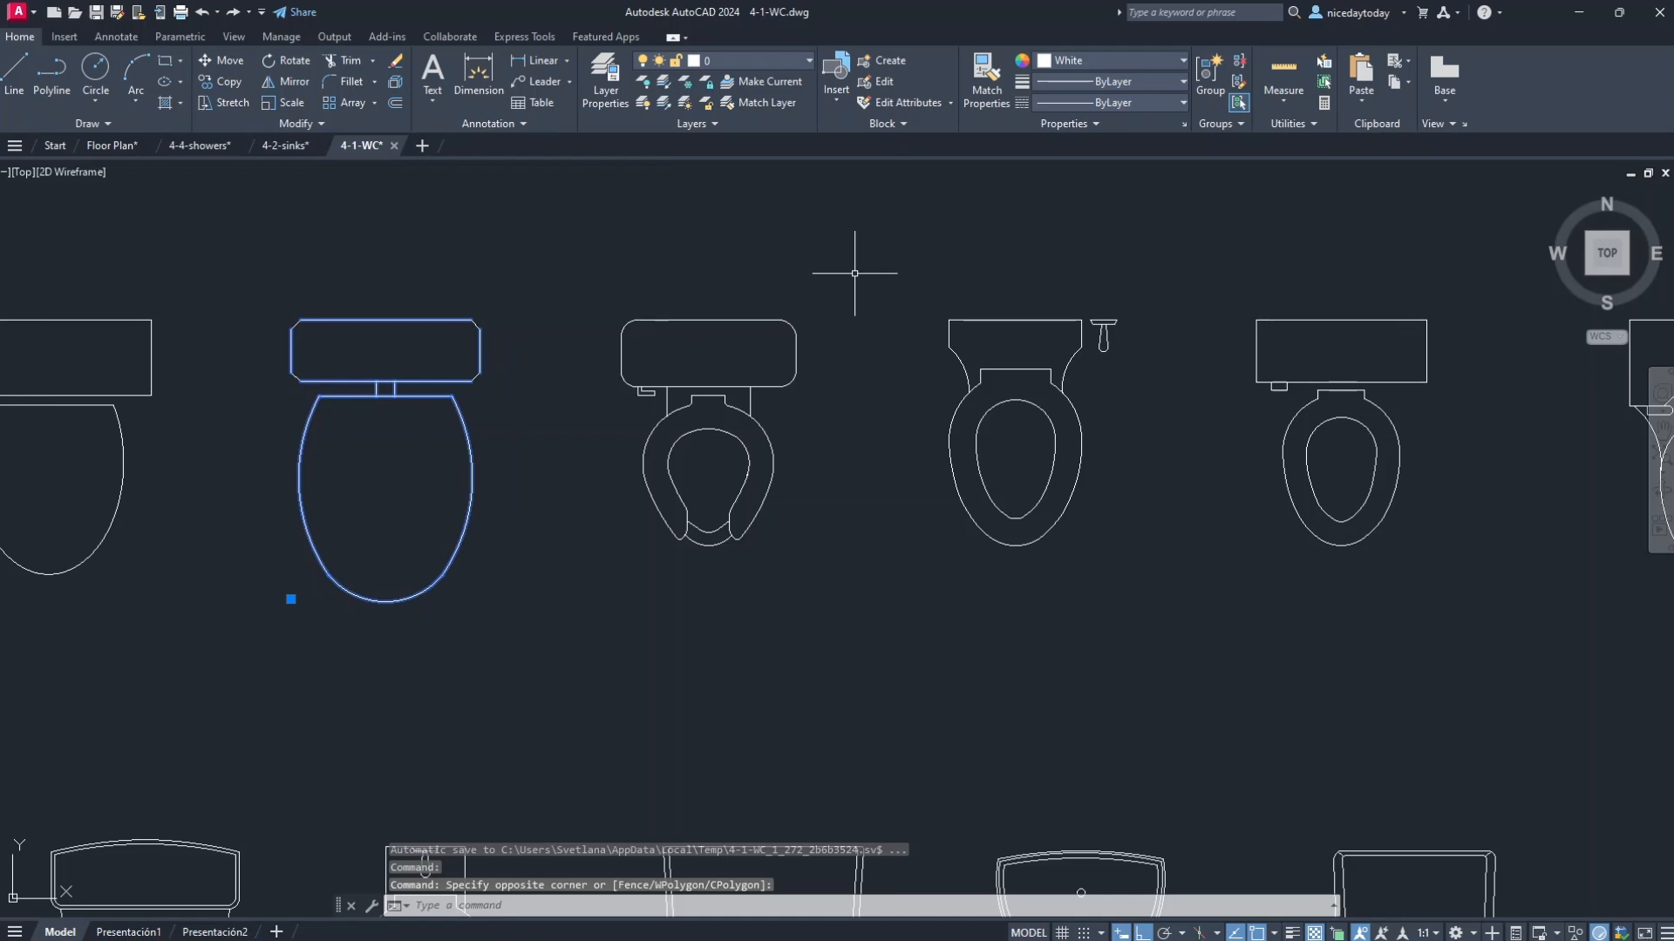
left_click(1406, 82)
left_click(1415, 108)
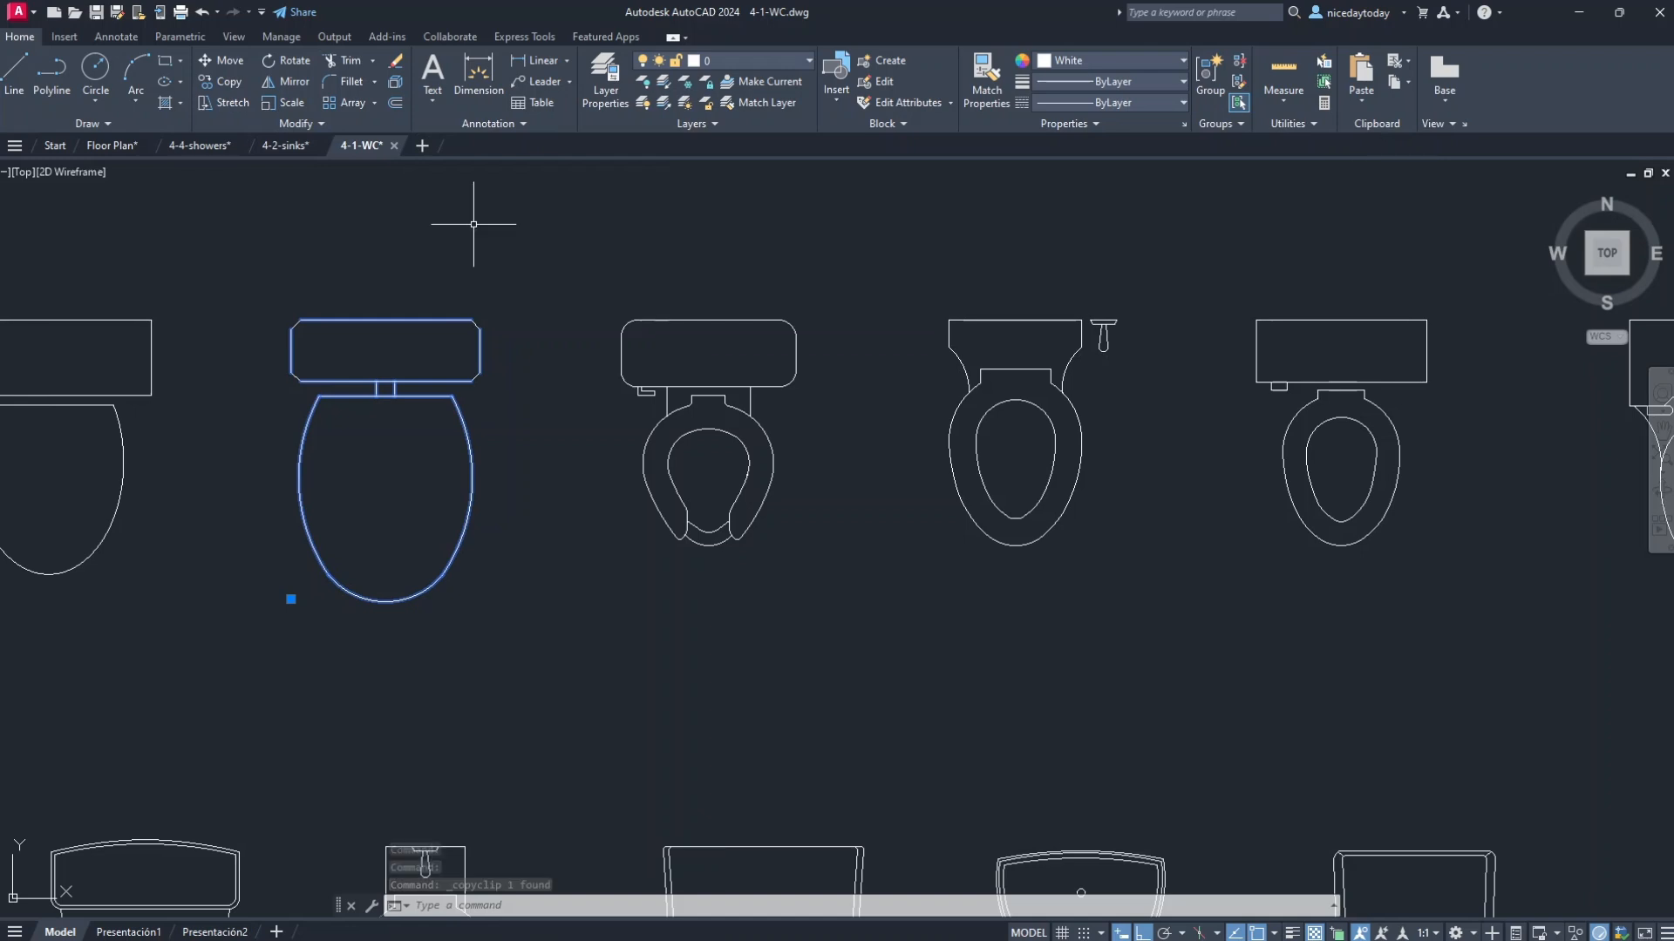
Paste the toilet into the Floor Plan drawing directly above the sink
key("ctrl+Tab")
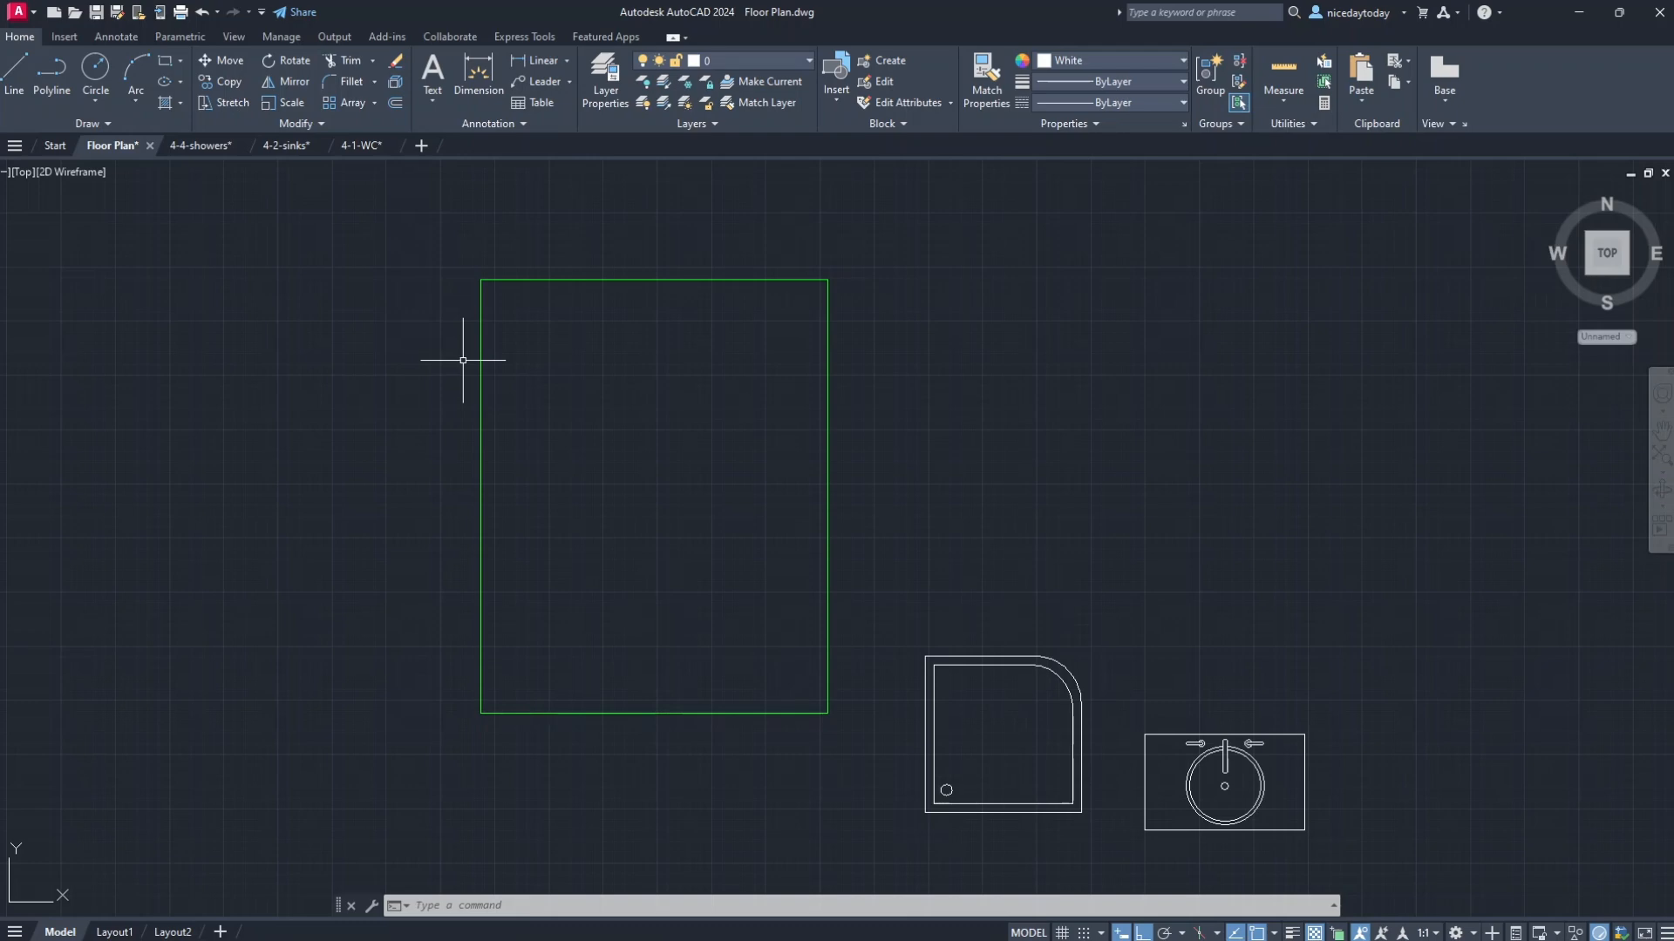
key("ctrl+v")
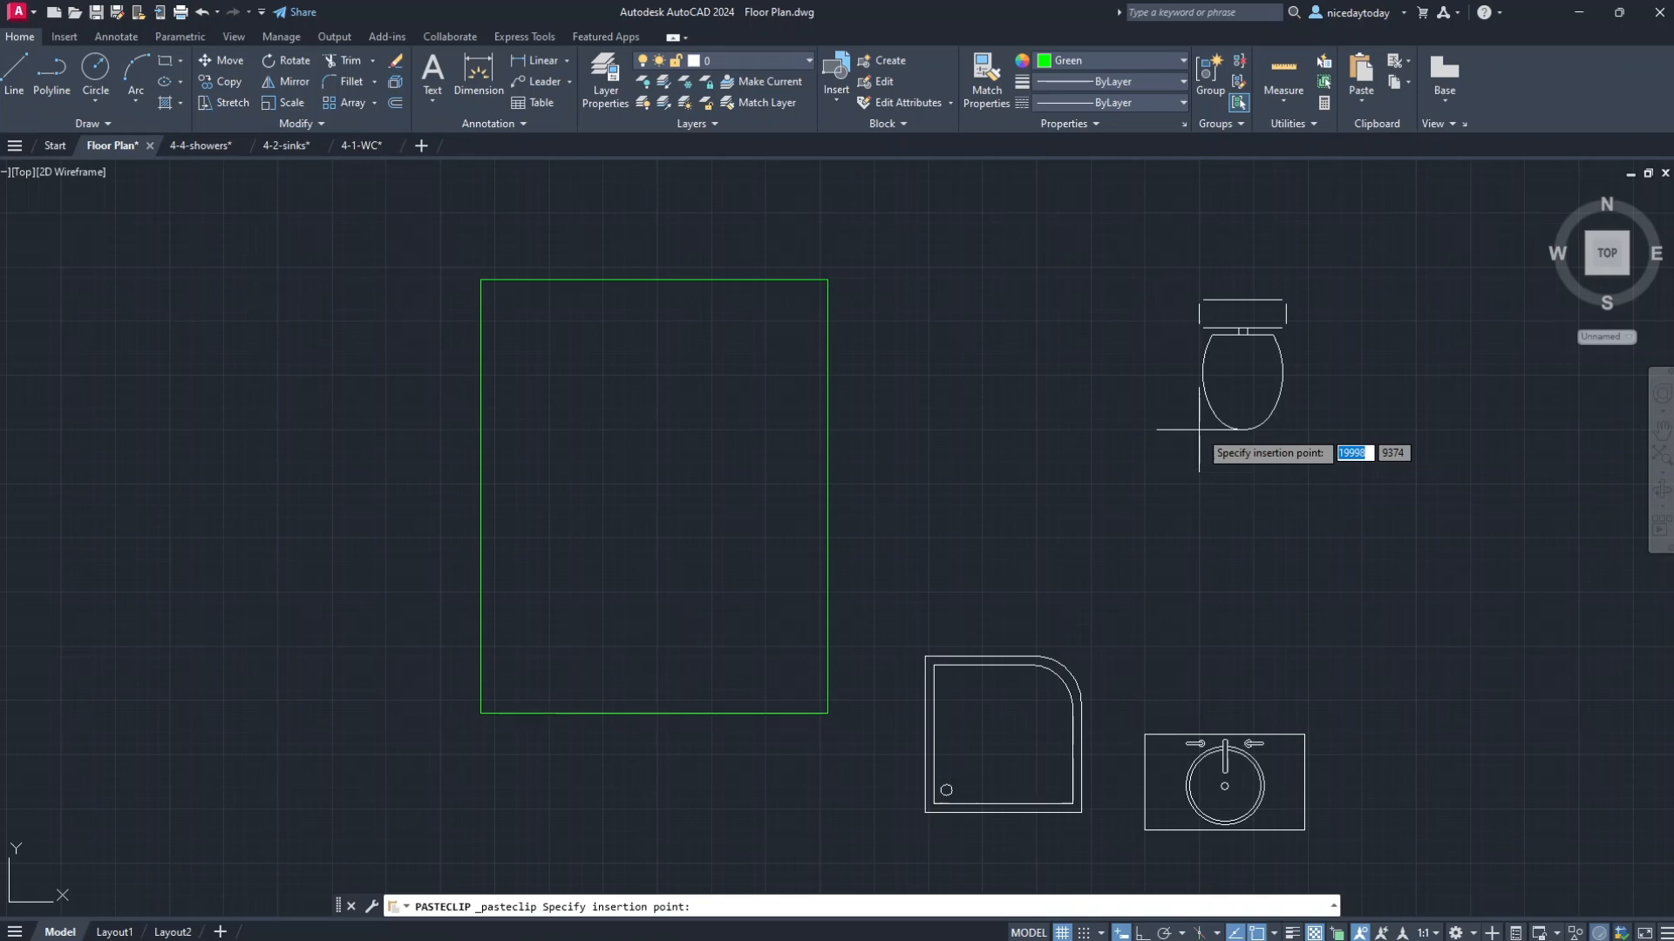
left_click(1168, 650)
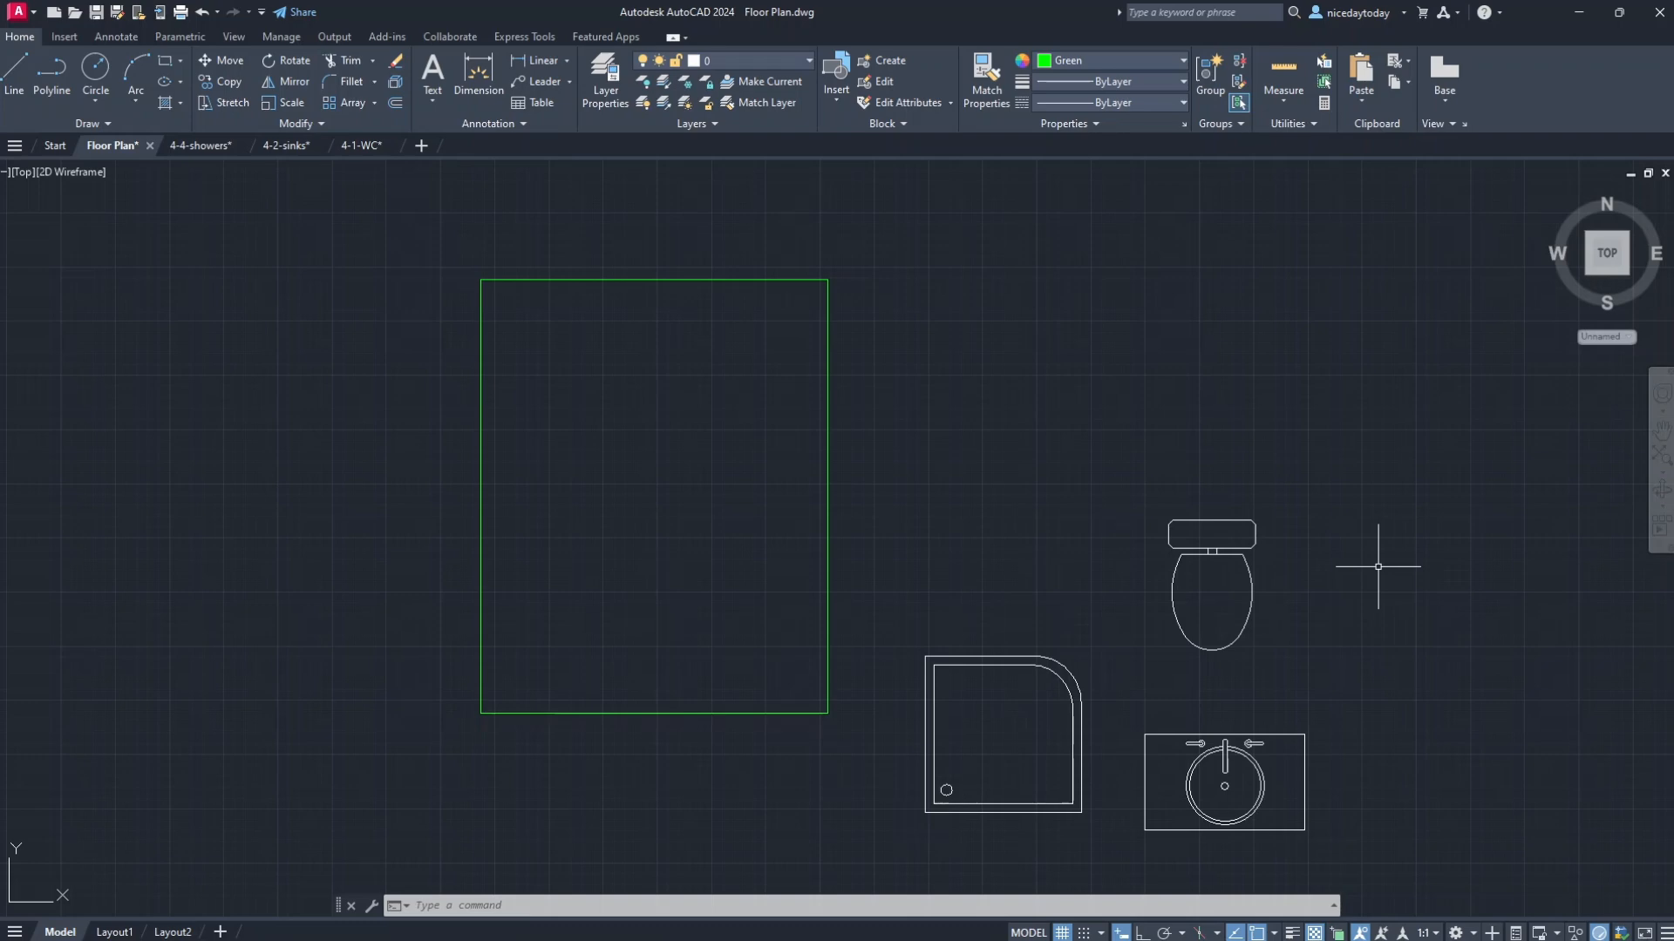
Move the shower tray into the room's lower-left corner and the sink inside the room near its upper-right corner
left_click(1020, 811)
left_click(230, 61)
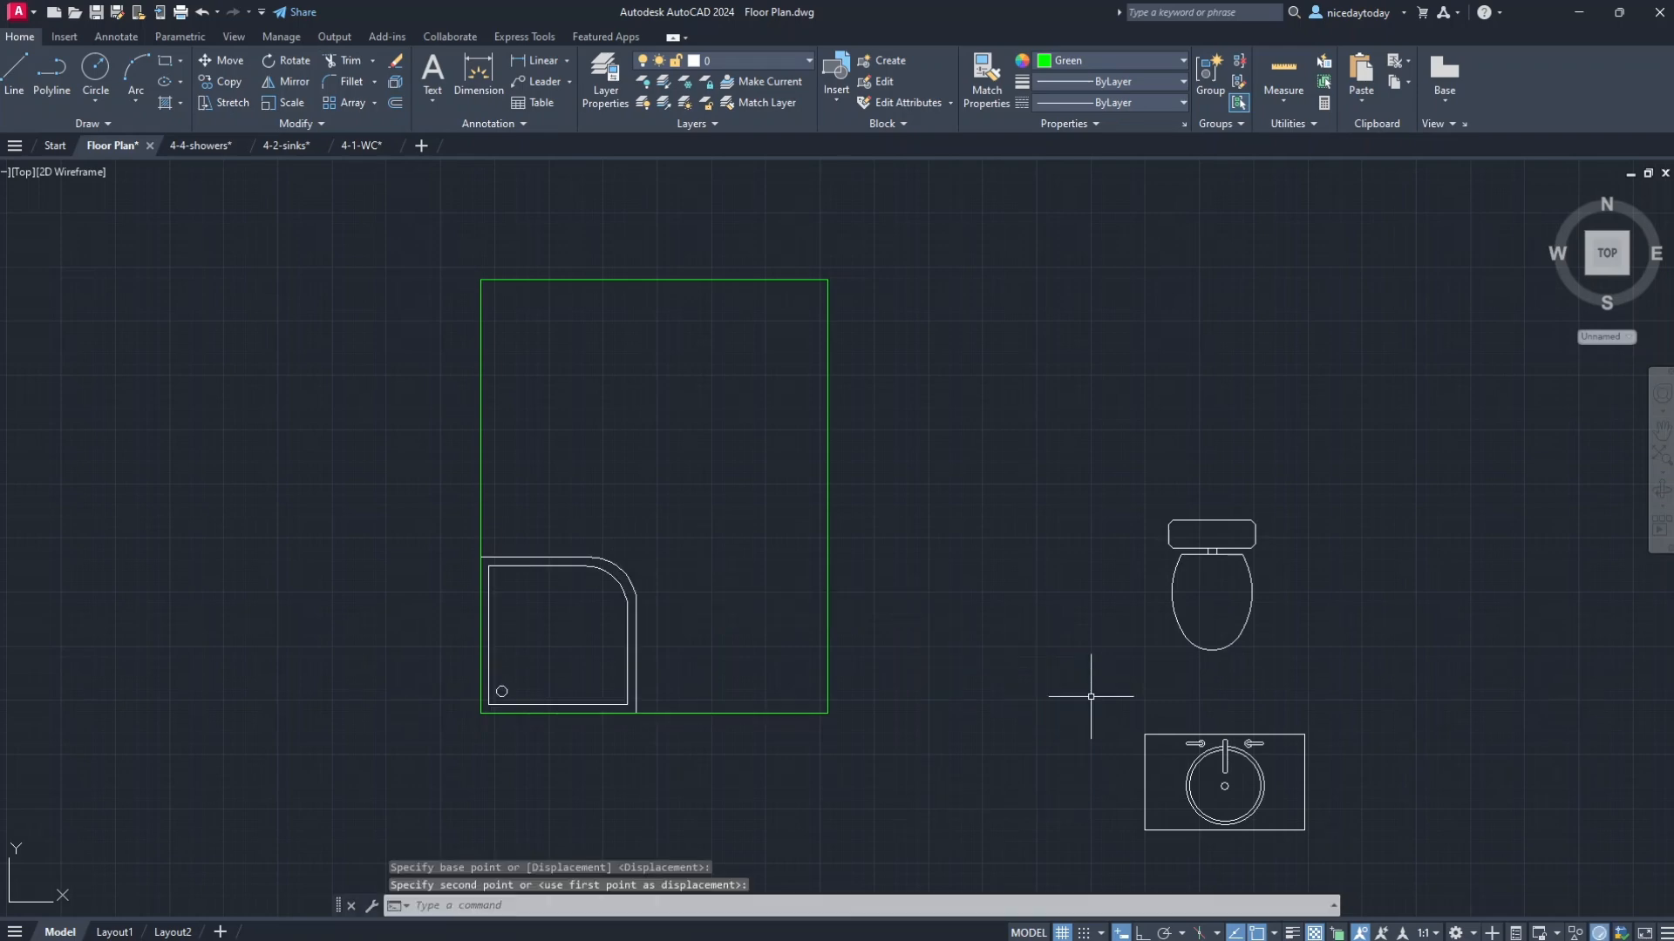
left_click(1091, 696)
left_click(1345, 872)
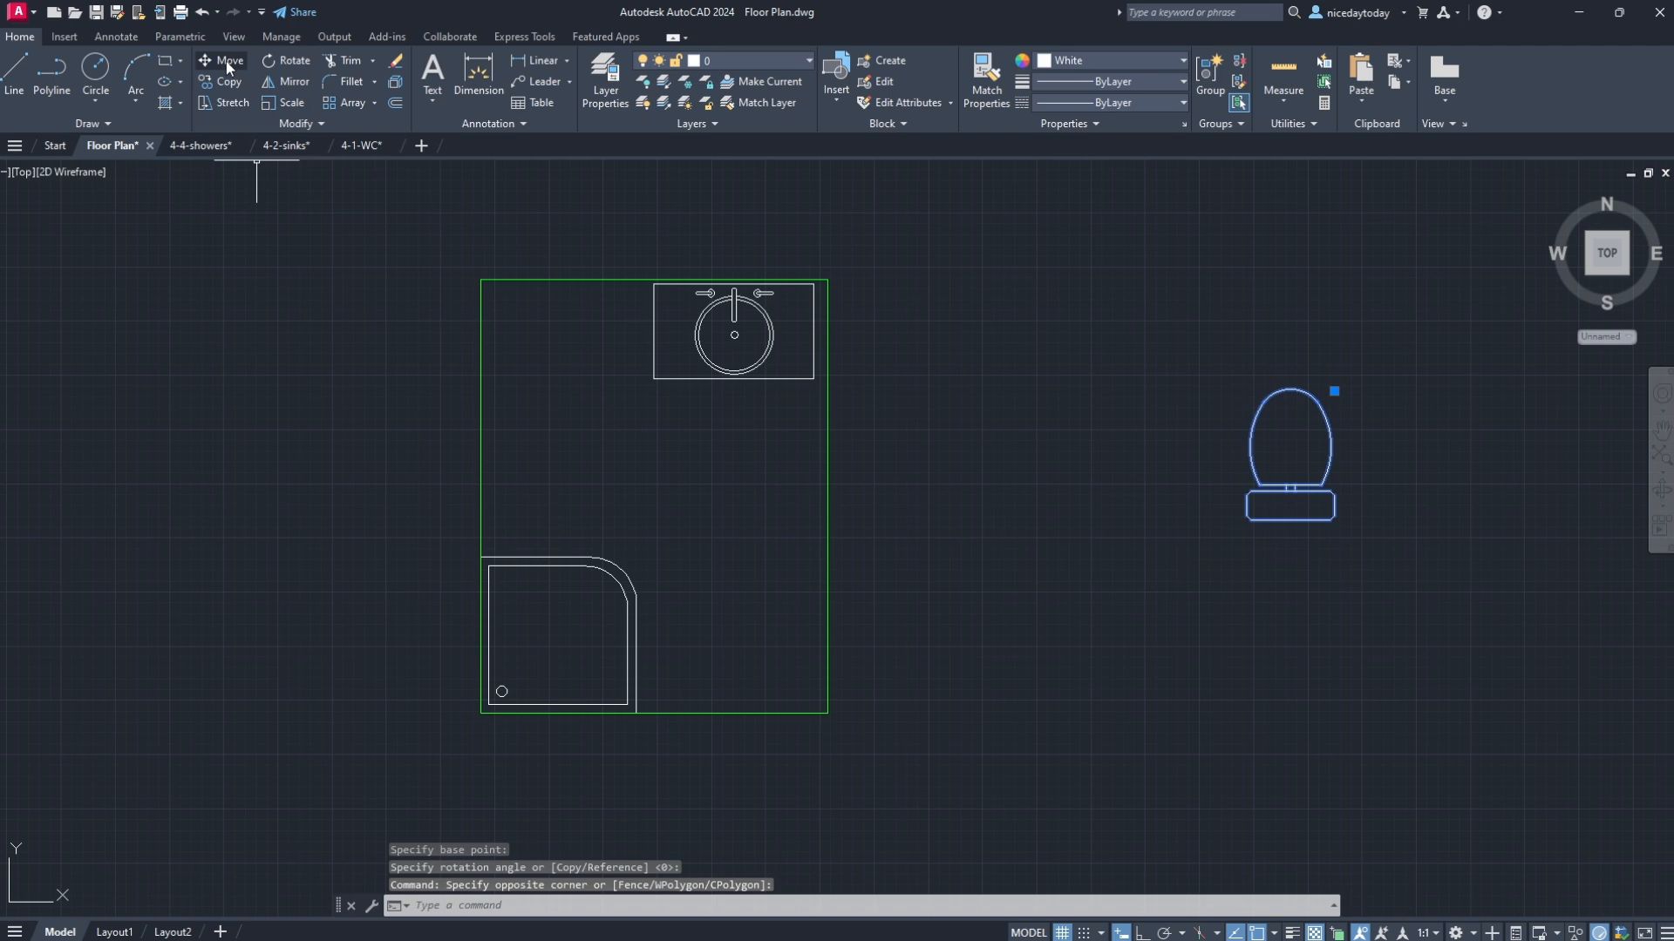
Start moving the selected toilet outside the room, using a corner of its tank as the base point
left_click(226, 61)
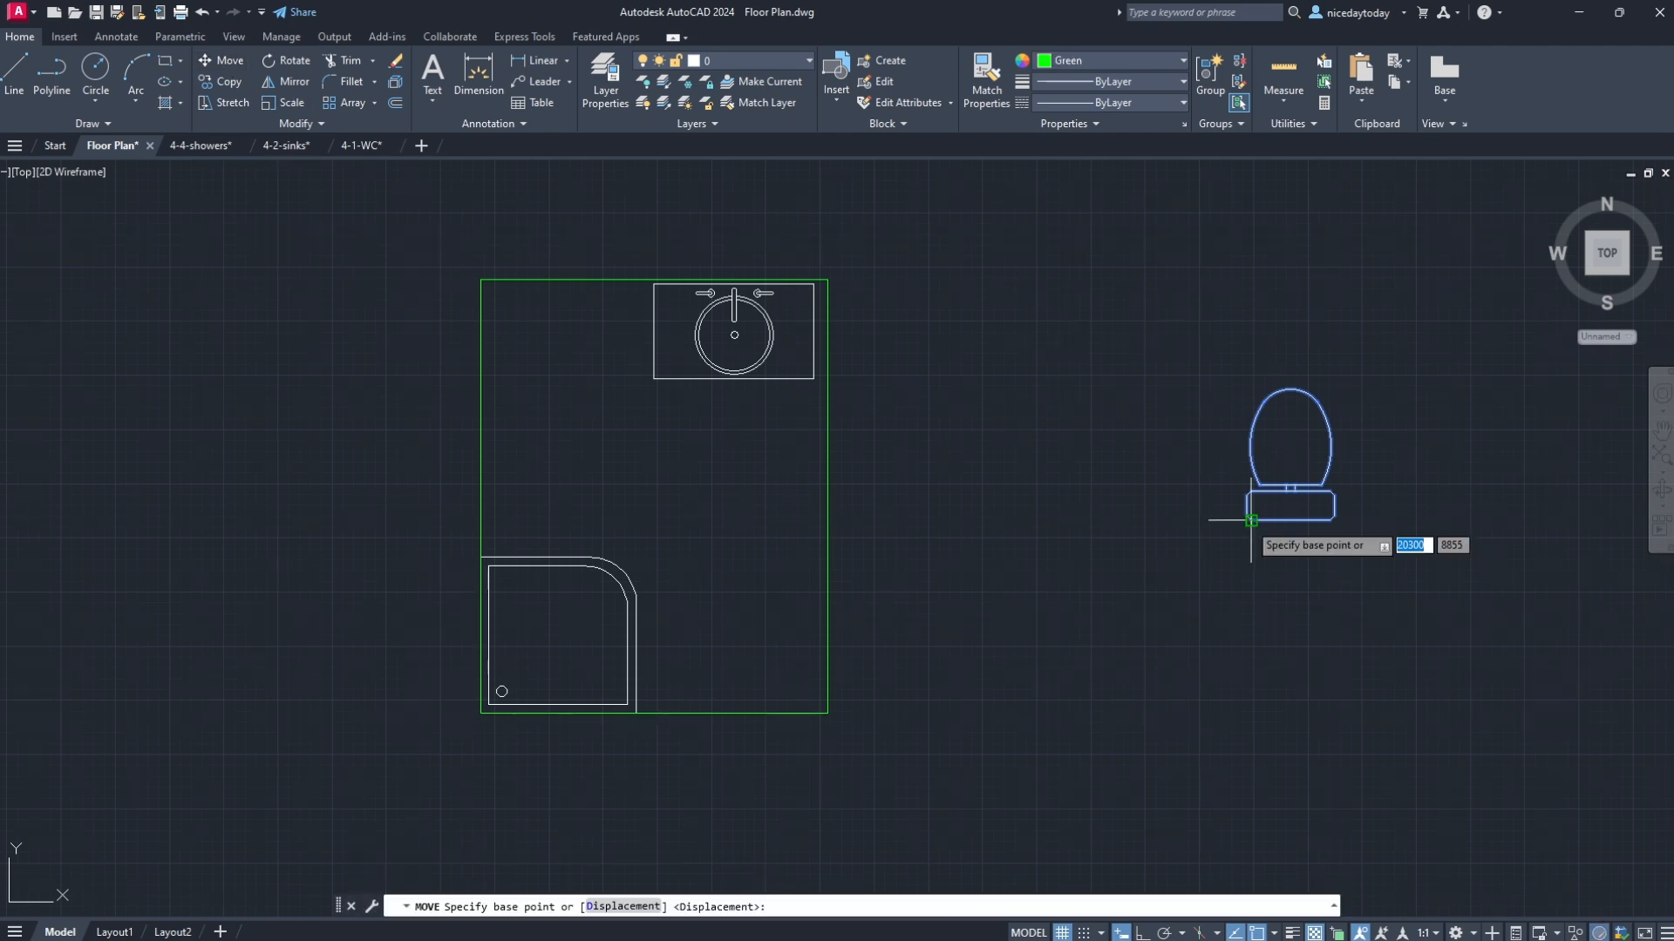